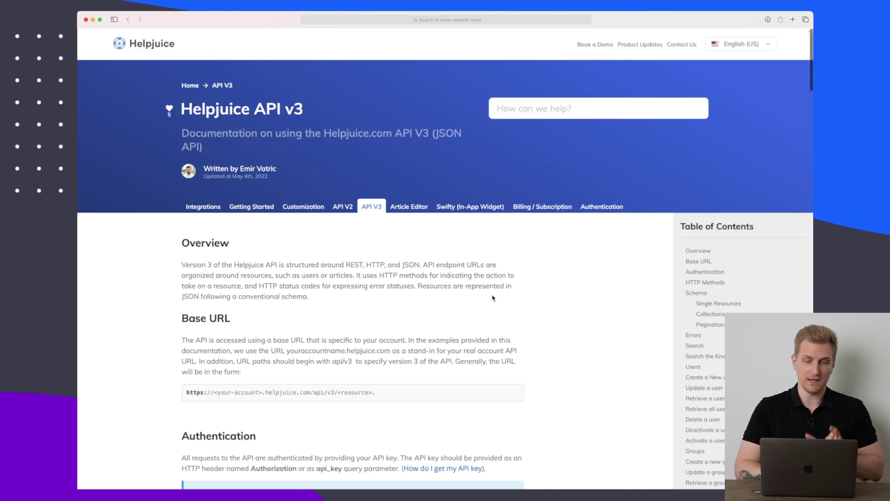
Review the Helpjuice API v3 documentation from the overview and authentication through the user, group, category and article endpoints.
scroll(493, 297, "down", 5)
scroll(493, 297, "down", 1)
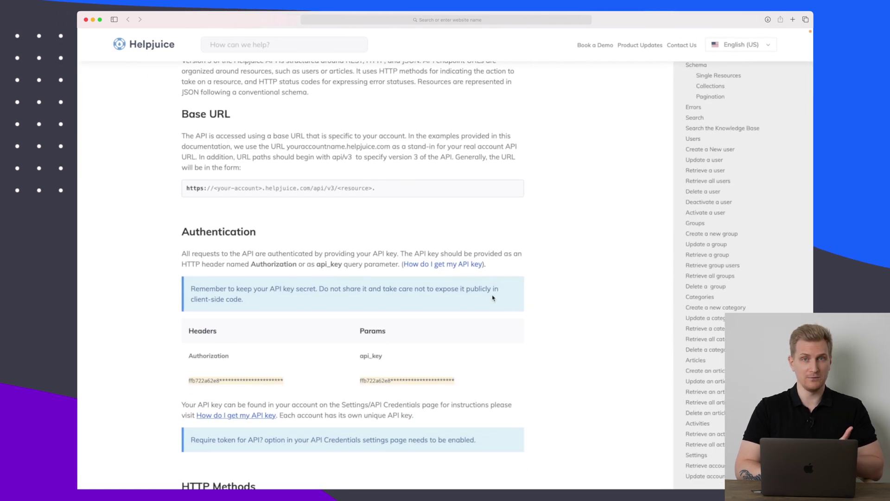
scroll(492, 298, "down", 3)
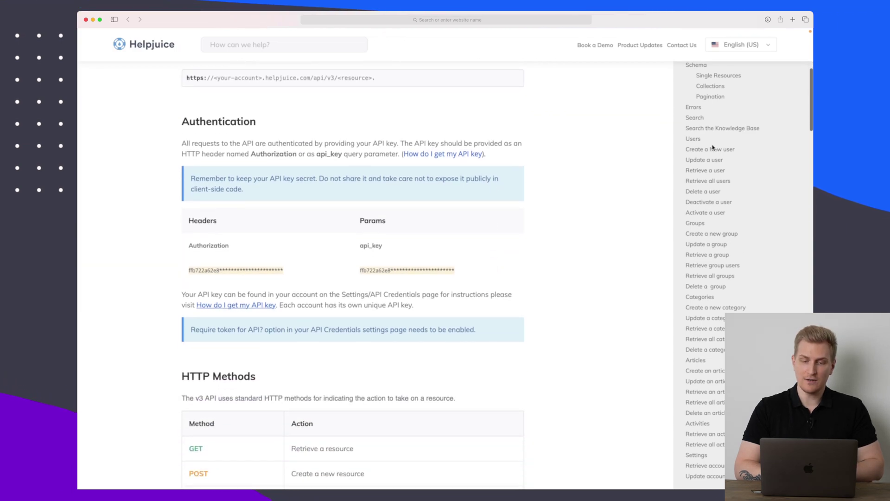
left_click(712, 149)
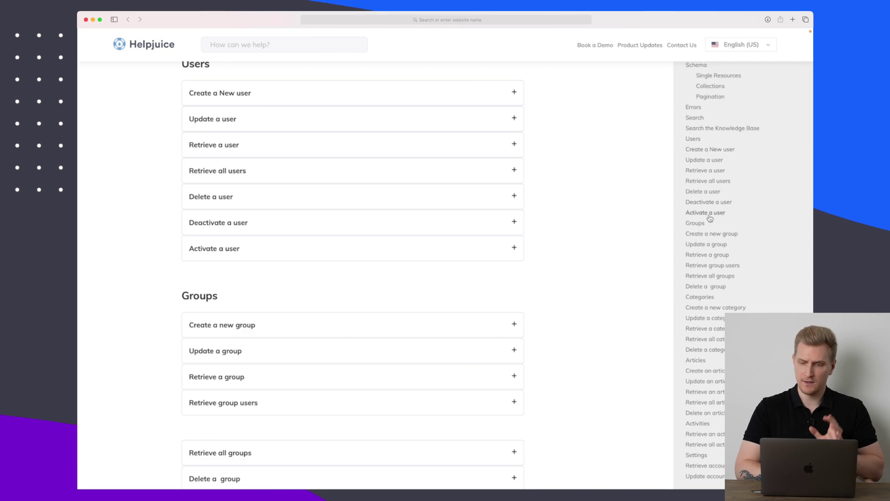
scroll(661, 234, "down", 3)
scroll(661, 234, "down", 3)
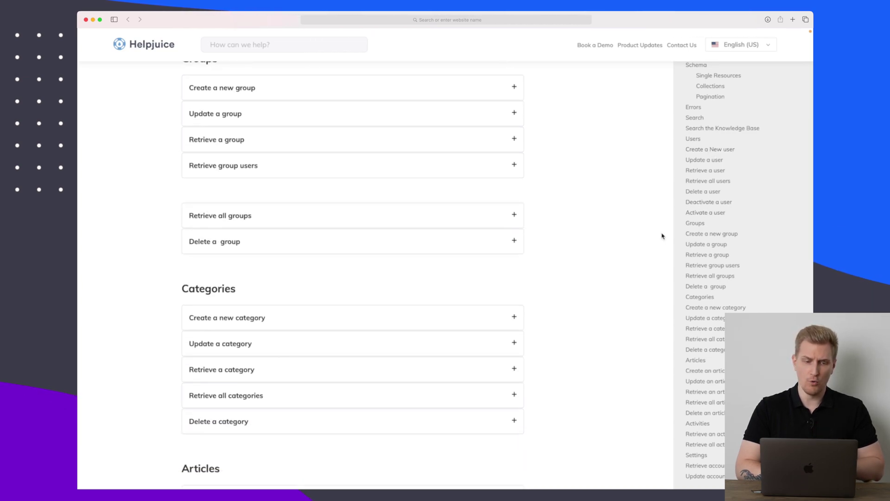
scroll(661, 235, "down", 3)
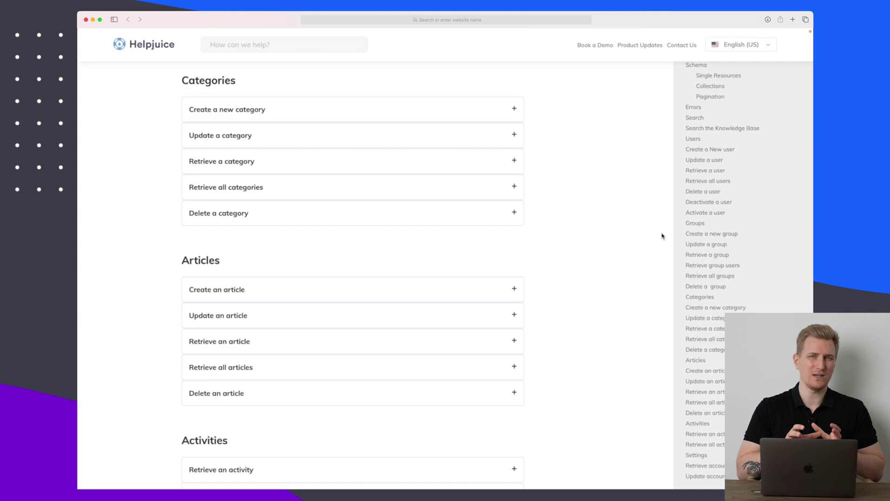
Expand the Create a new category endpoint to view its request details, and return to the Authentication and HTTP Methods sections.
left_click(346, 112)
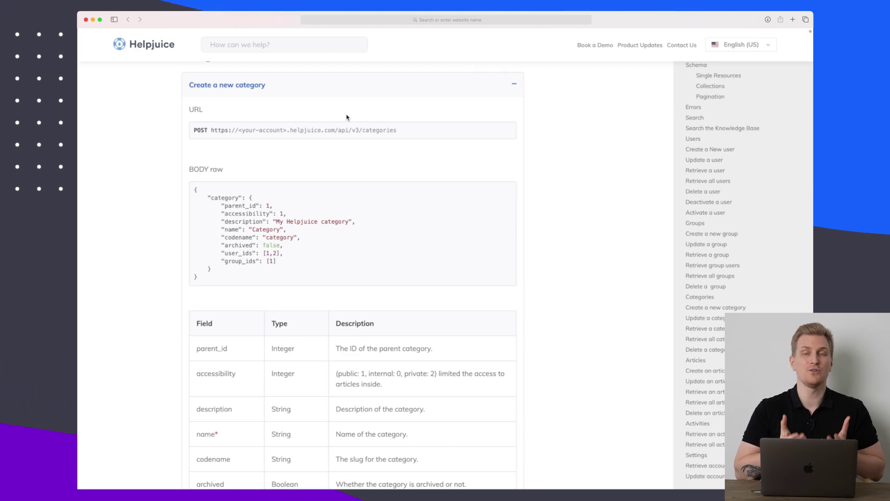
scroll(312, 138, "up", 20)
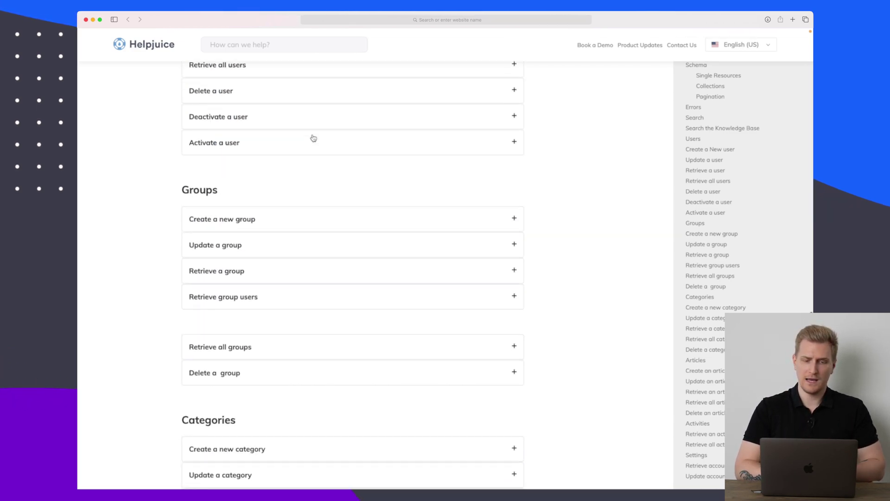
scroll(313, 138, "up", 8)
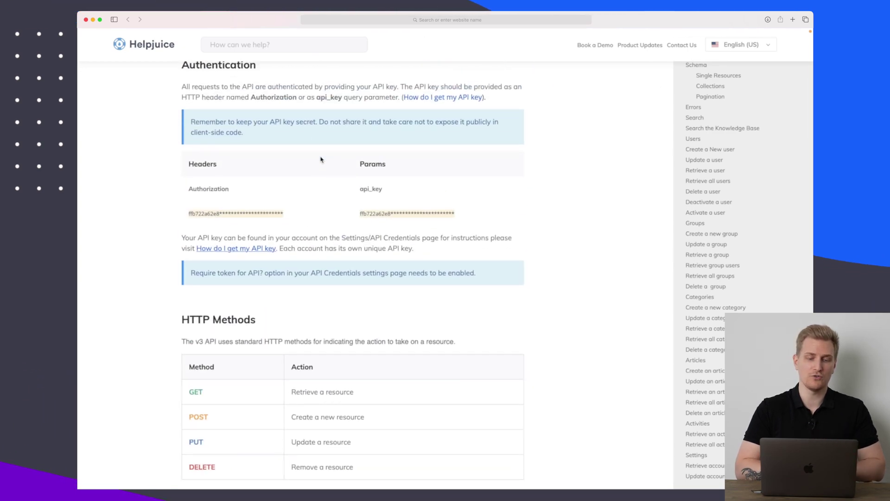
scroll(320, 160, "down", 1)
scroll(320, 159, "down", 5)
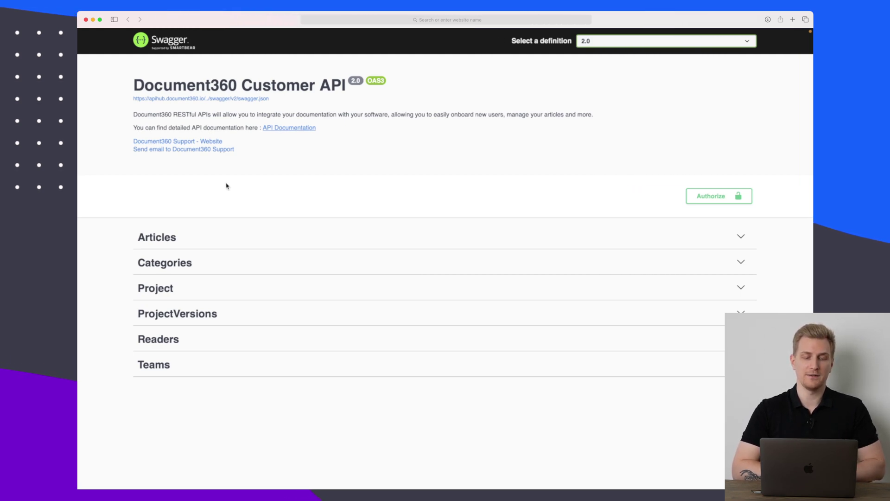
Expand the Articles endpoints in the Document360 Customer API reference and view the API token authorization dialog, closing it without entering a key.
left_click(166, 239)
scroll(166, 241, "down", 5)
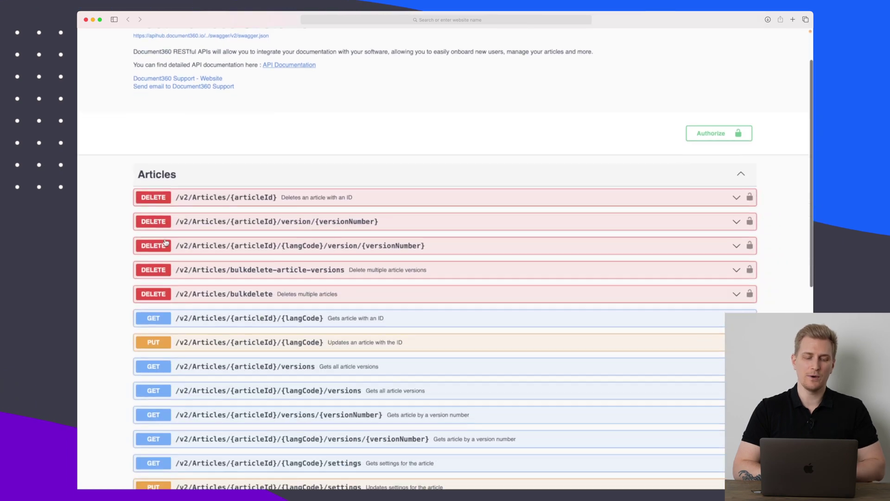
scroll(166, 236, "down", 1)
scroll(203, 250, "up", 6)
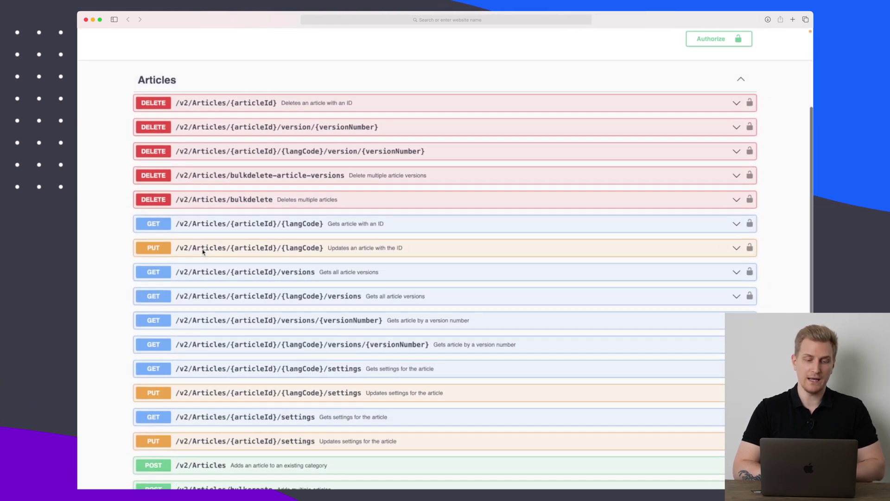
left_click(718, 141)
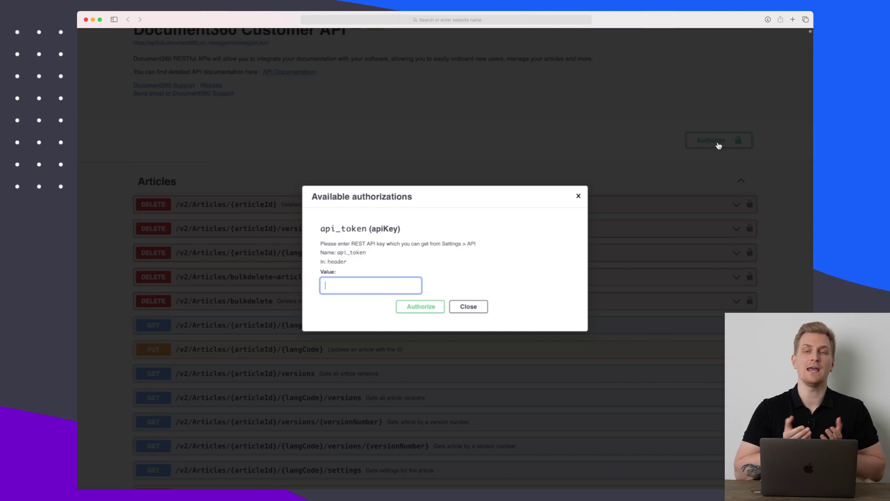
left_click(578, 196)
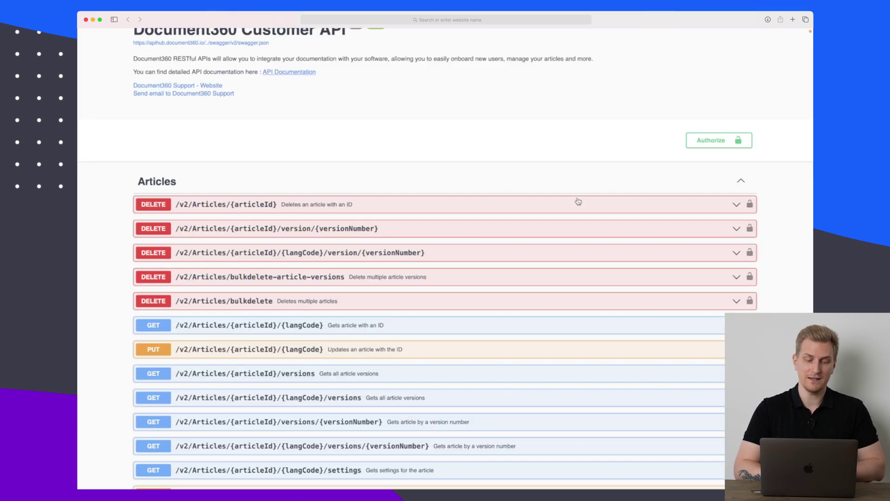
Expand the Categories endpoints and compare them with the Articles endpoints above.
scroll(548, 245, "down", 20)
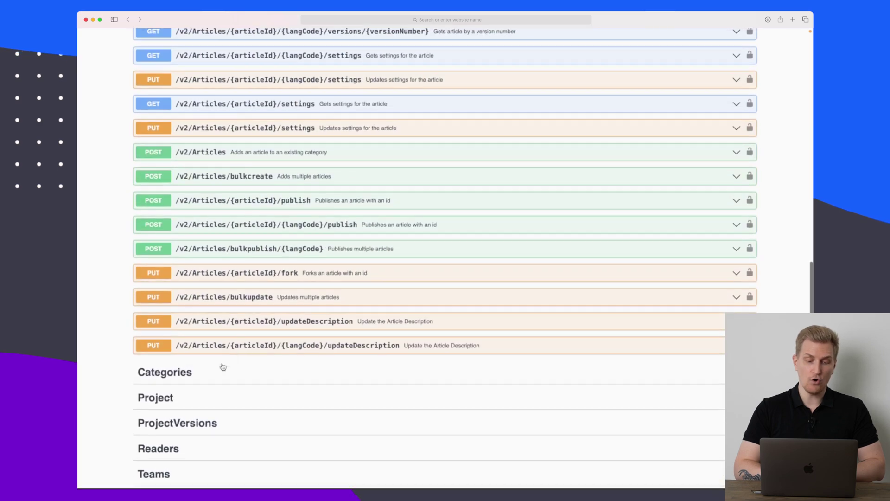
left_click(169, 373)
scroll(168, 381, "down", 10)
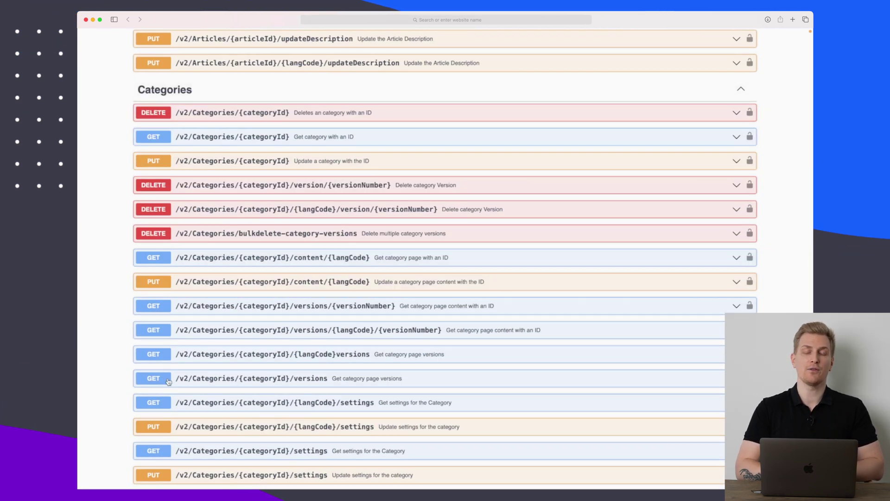
scroll(169, 381, "up", 7)
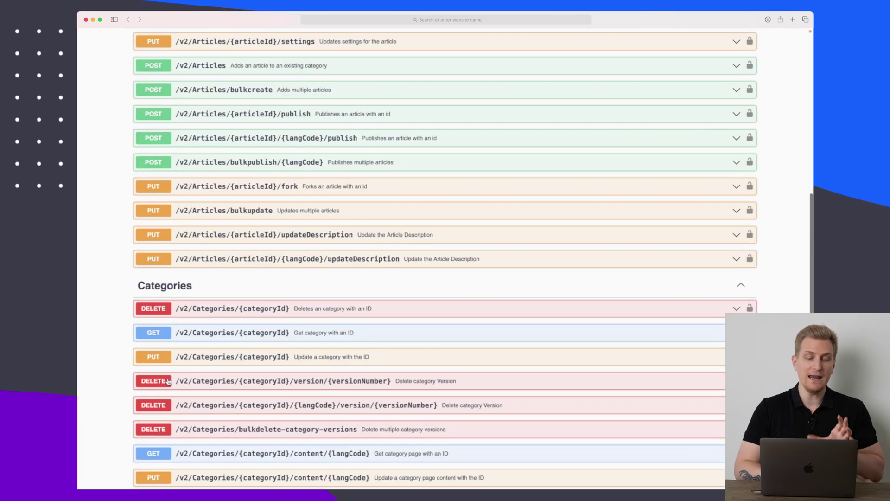
scroll(168, 381, "up", 11)
scroll(168, 381, "down", 16)
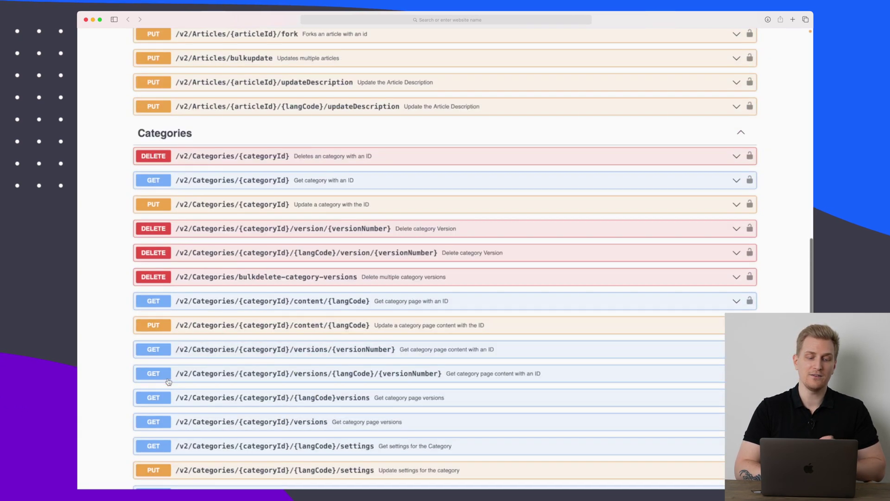
Expand the Teams endpoints and look back over the full list of Document360 API endpoints.
scroll(168, 381, "down", 14)
left_click(166, 475)
scroll(185, 417, "down", 6)
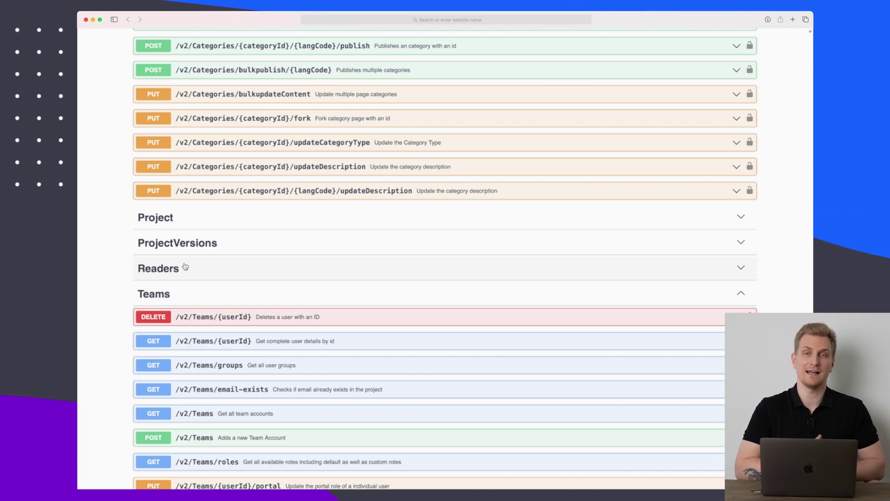
scroll(184, 266, "up", 15)
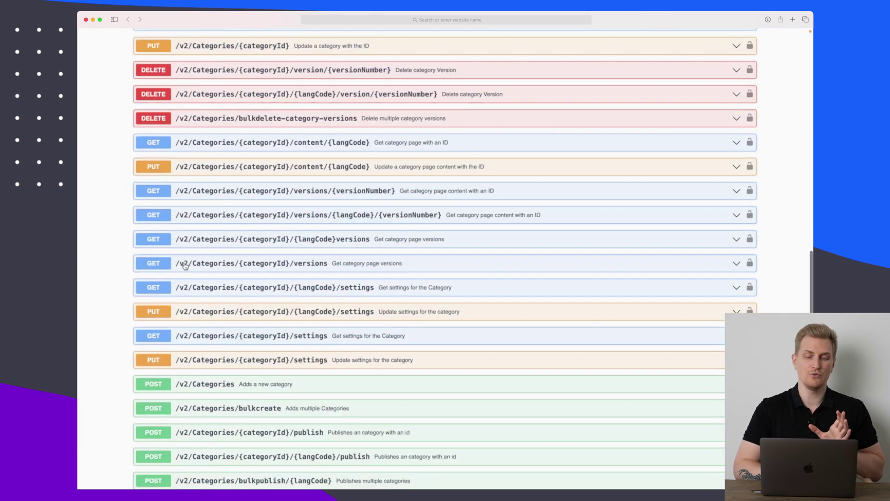
scroll(185, 266, "up", 5)
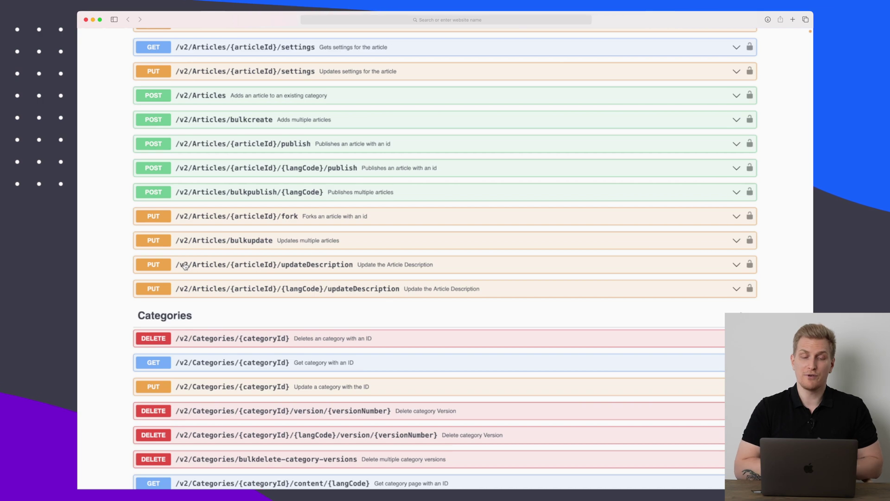
scroll(185, 266, "up", 20)
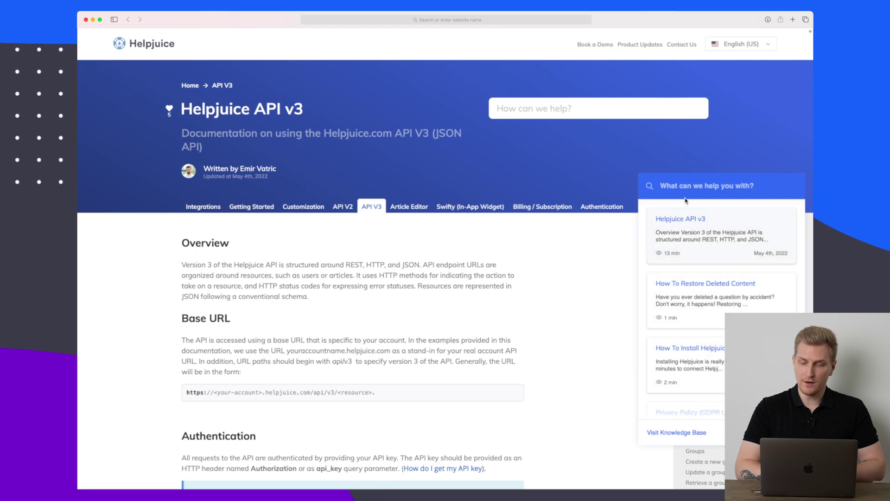
Search the Helpjuice help widget for "api" and look through the suggested articles.
type("api")
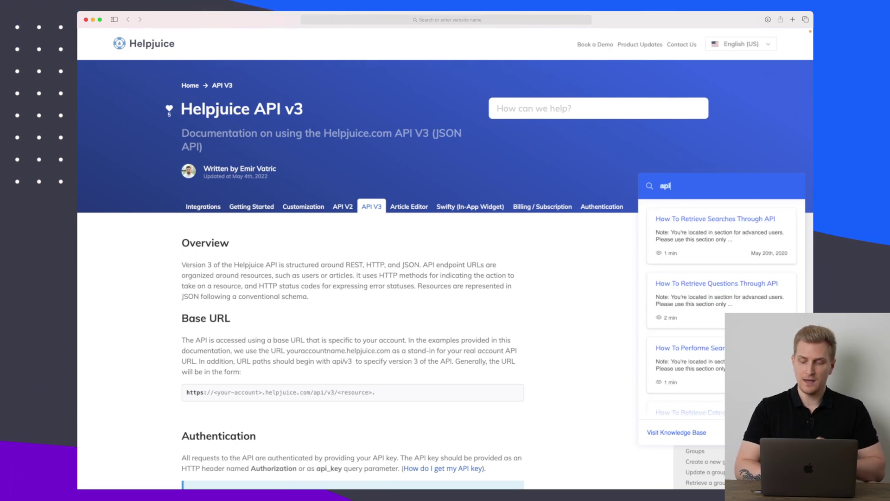
scroll(721, 315, "down", 2)
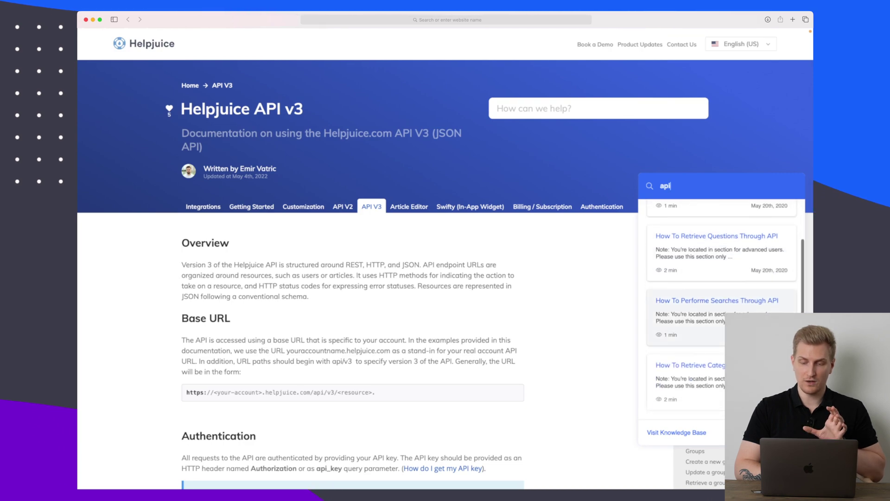
scroll(740, 275, "down", 3)
scroll(740, 275, "up", 2)
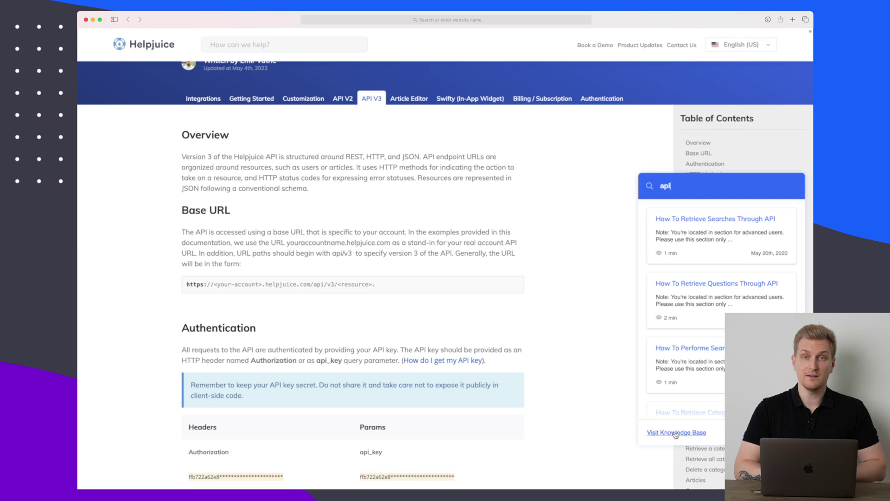
Open the article "How To Retrieve Searches Through API" inside the help widget and read through it.
left_click(691, 226)
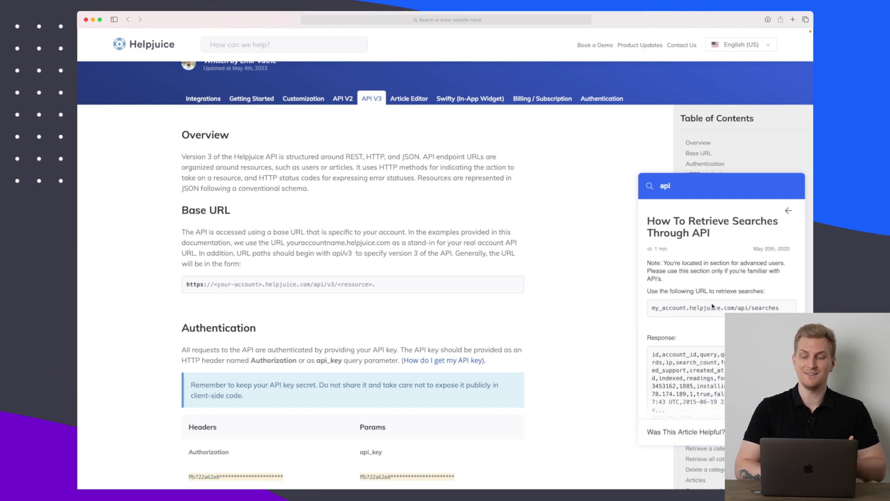
scroll(712, 306, "down", 10)
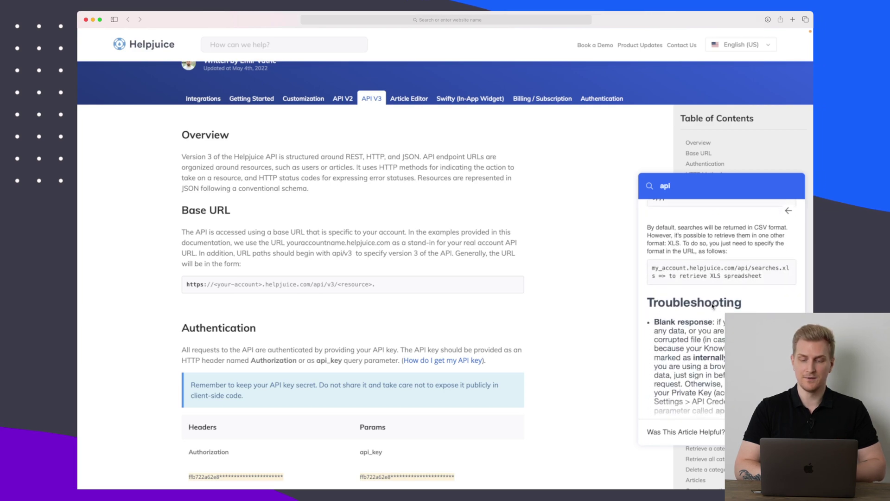
scroll(712, 306, "up", 10)
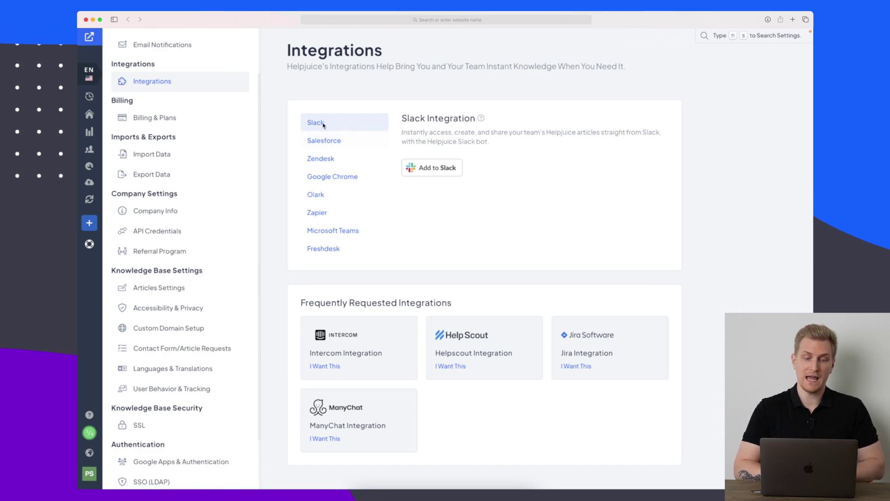
View the Zendesk, Google Chrome, Olark, Zapier and Freshdesk entries on the Helpjuice Integrations settings page.
left_click(319, 158)
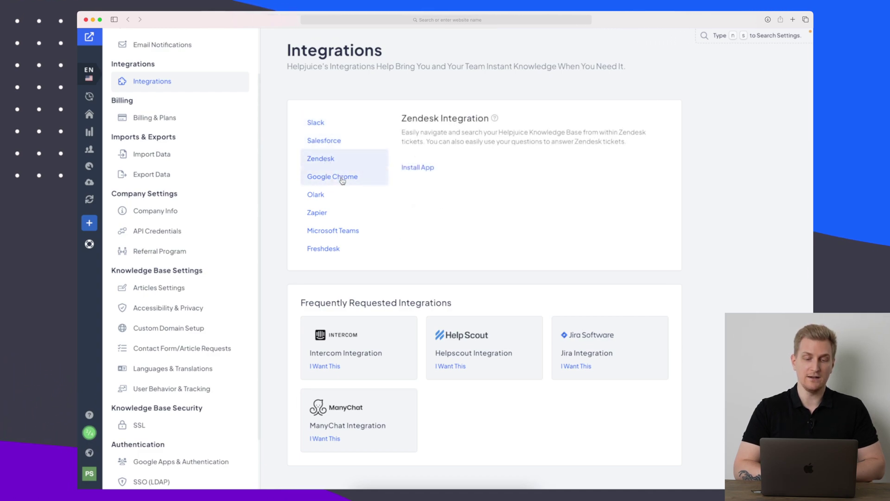
left_click(340, 176)
left_click(331, 197)
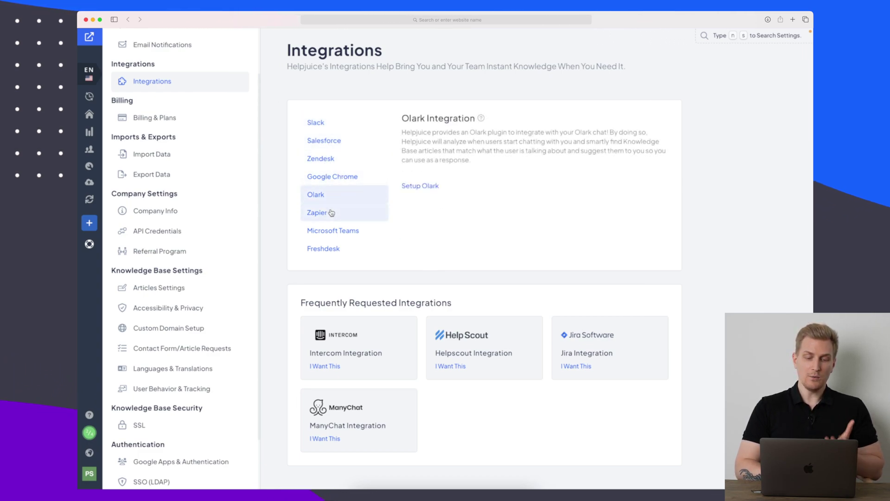
left_click(324, 214)
left_click(334, 247)
left_click(330, 160)
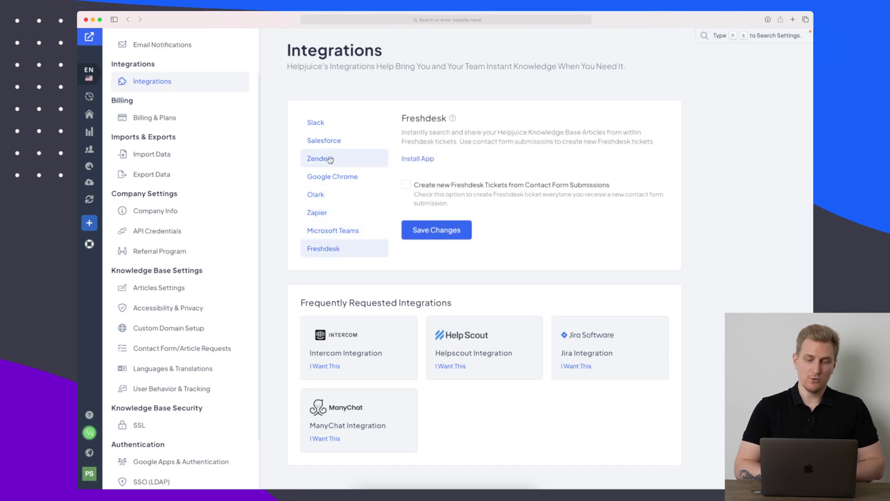
left_click(325, 251)
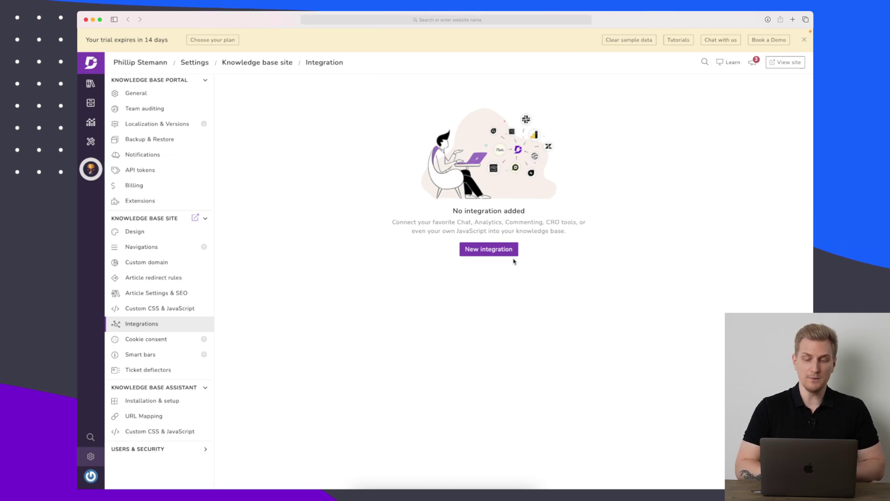
Start a new integration in the Document360 knowledge base site settings and browse the available featured, custom and other integrations.
left_click(488, 250)
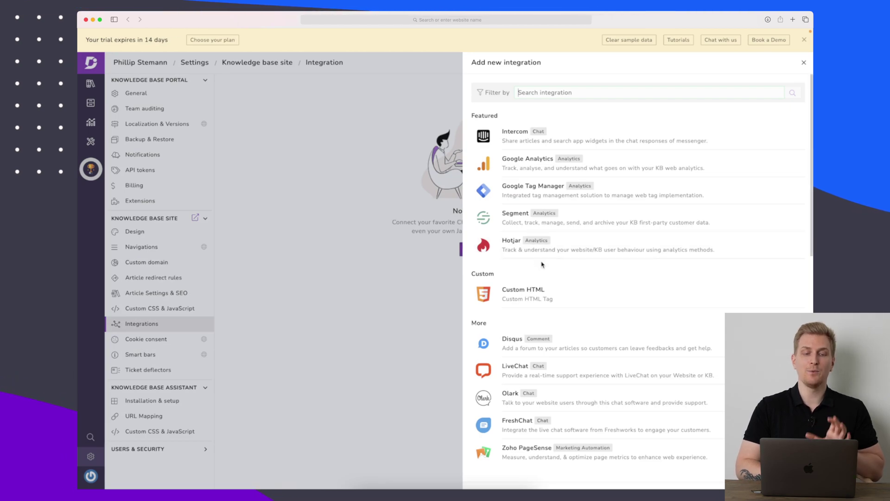
scroll(541, 264, "down", 3)
scroll(541, 264, "down", 2)
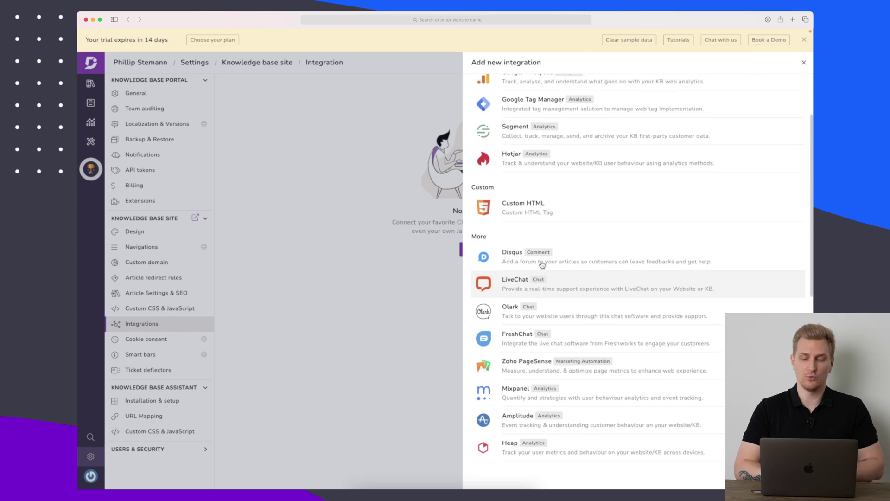
scroll(542, 241, "up", 5)
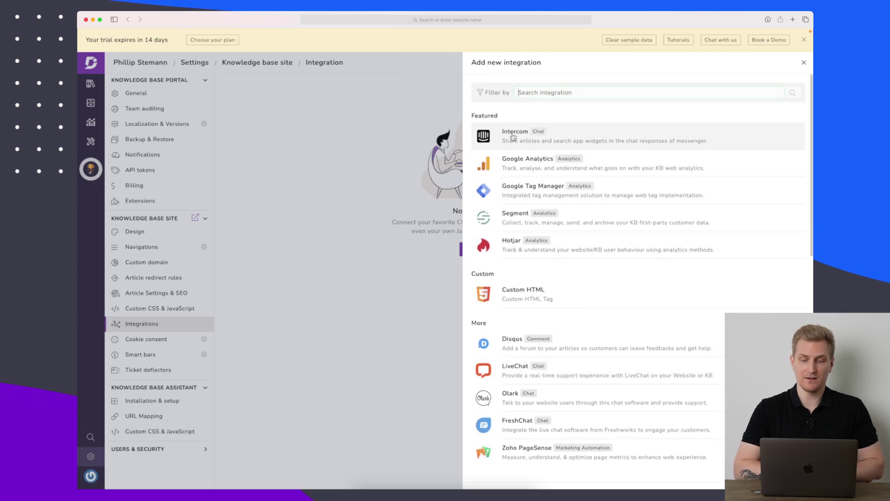
scroll(581, 223, "down", 3)
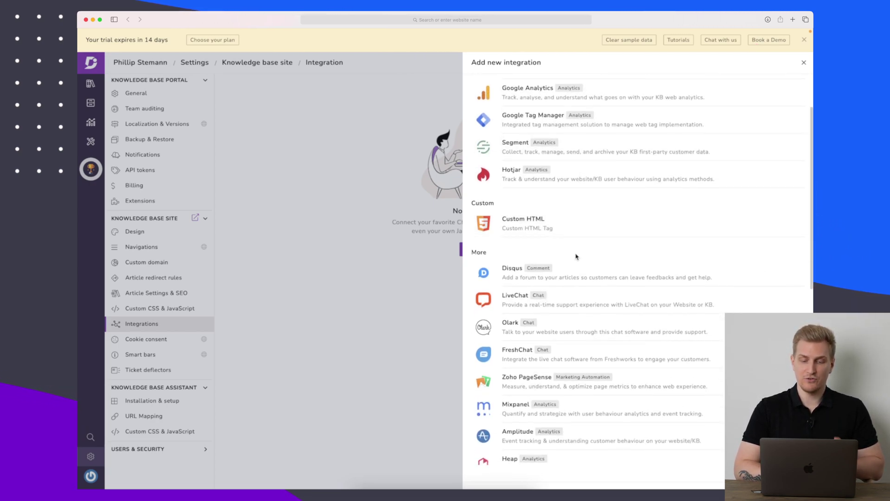
Look through the remaining chat, analytics, comment and marketing automation entries in the list of available integrations.
scroll(574, 257, "down", 4)
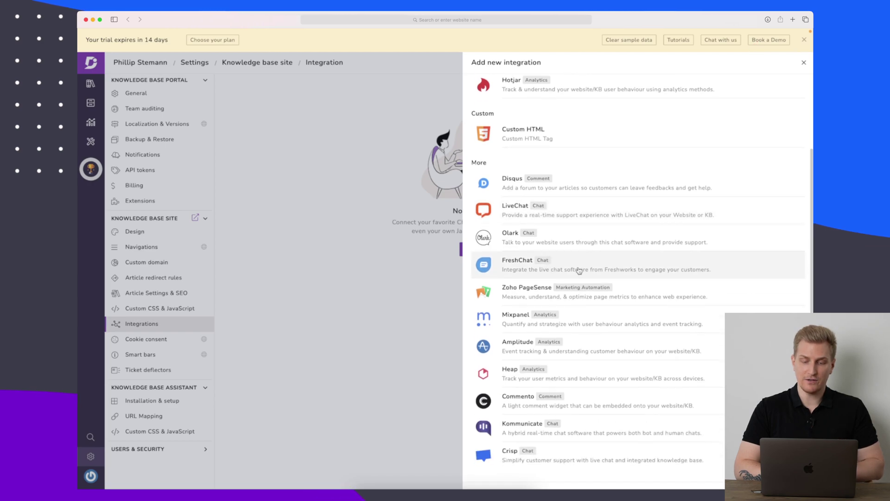
scroll(555, 262, "down", 8)
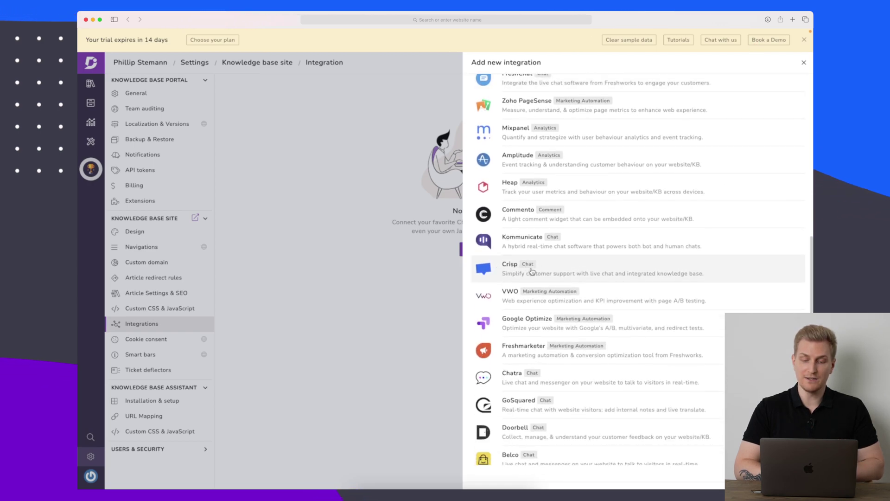
scroll(531, 272, "down", 4)
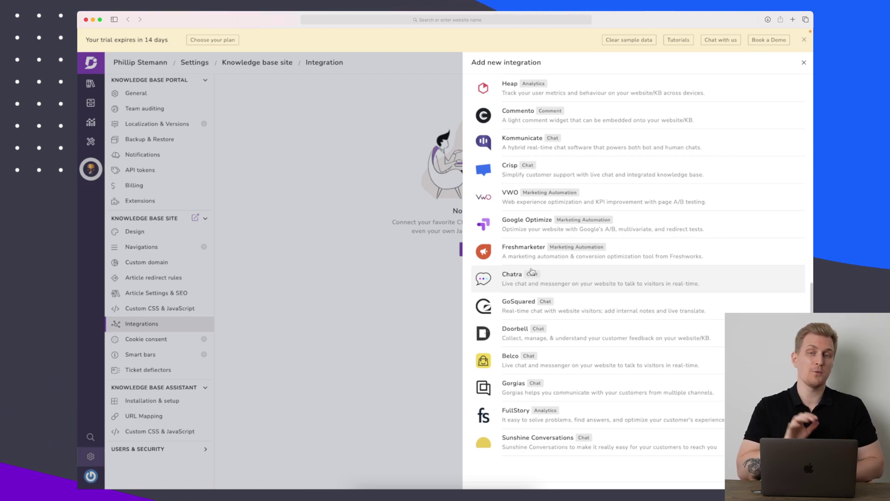
Open the setup form of the Intercom integration and look at its optional advanced insertion rules.
scroll(532, 272, "up", 5)
scroll(532, 272, "up", 5)
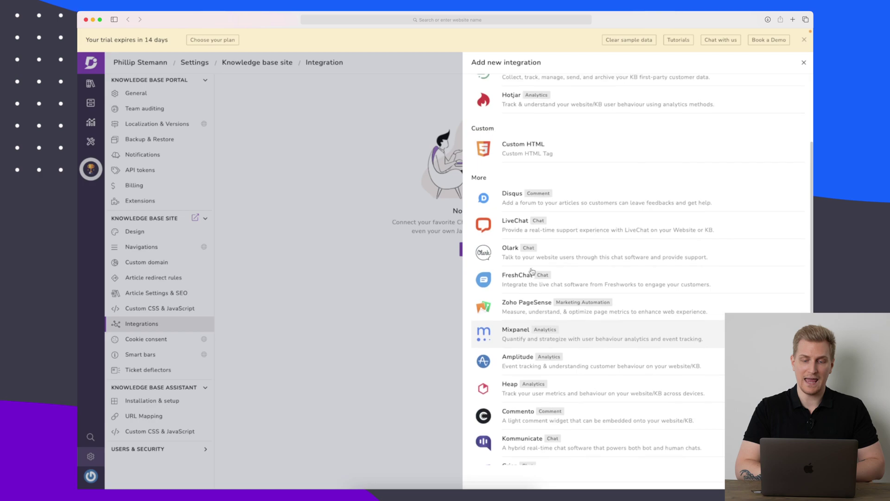
left_click(552, 134)
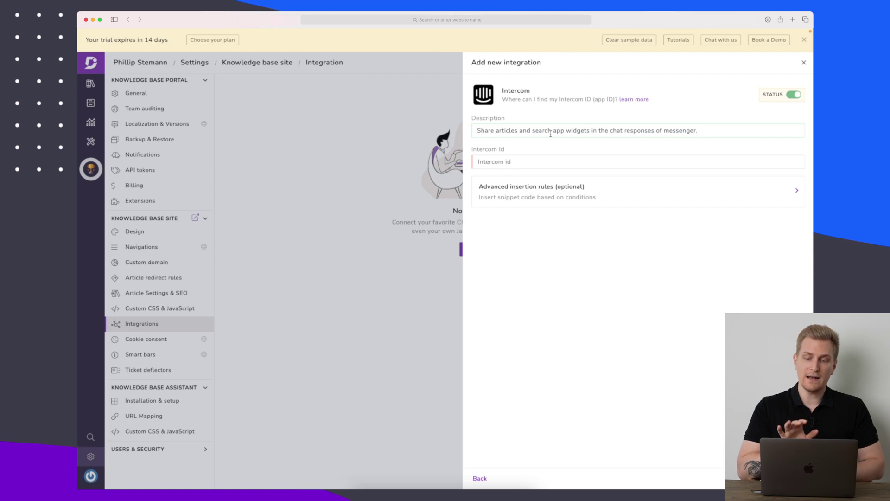
left_click(542, 203)
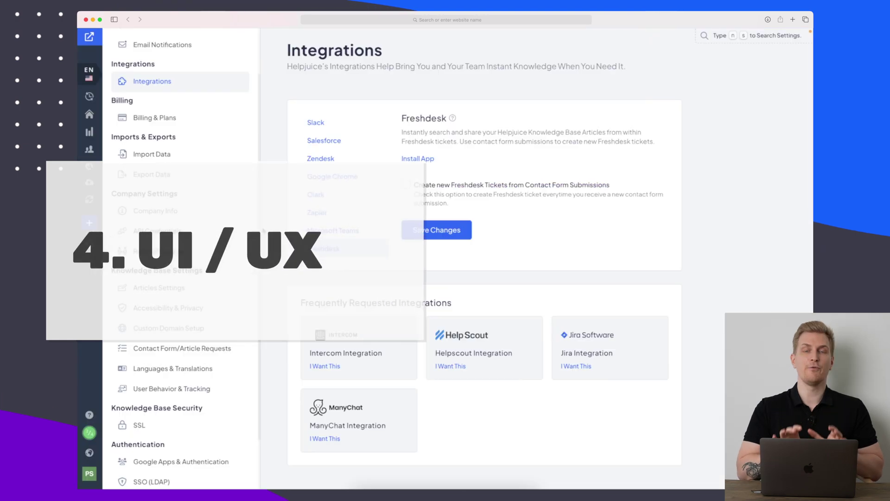
Switch to Helpjuice and view the articles dashboard, the analytics overview and the Searches report.
left_click(90, 115)
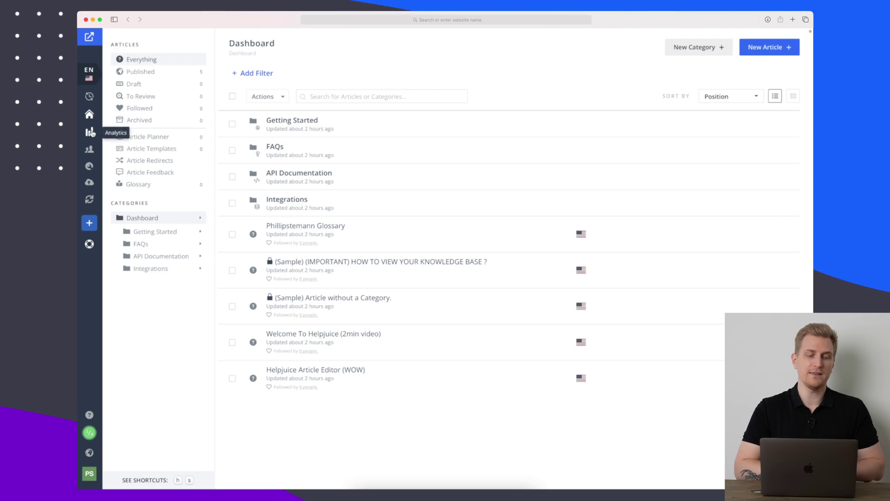
left_click(91, 132)
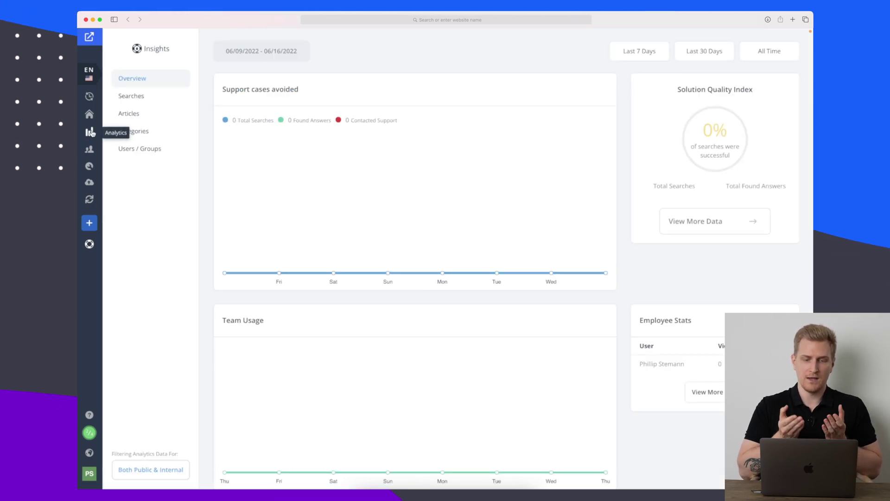
left_click(135, 96)
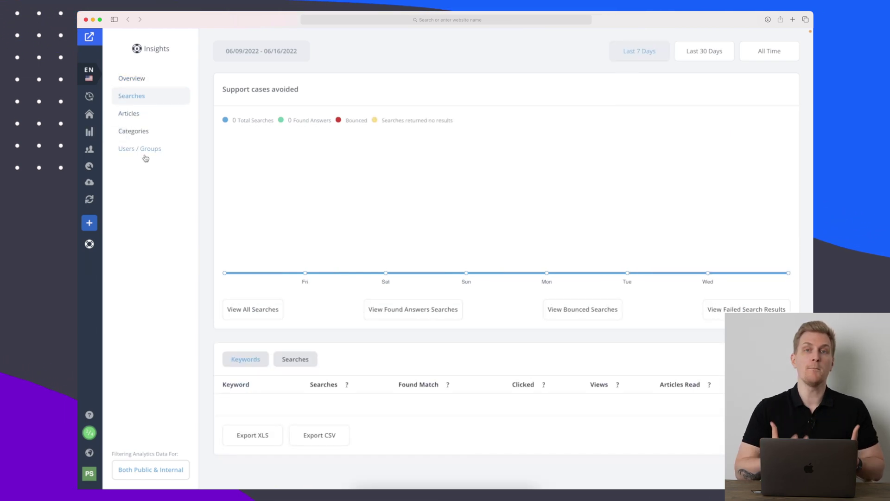
Revisit the analytics overview and look through the Users and Customize sections of the knowledge base.
left_click(90, 132)
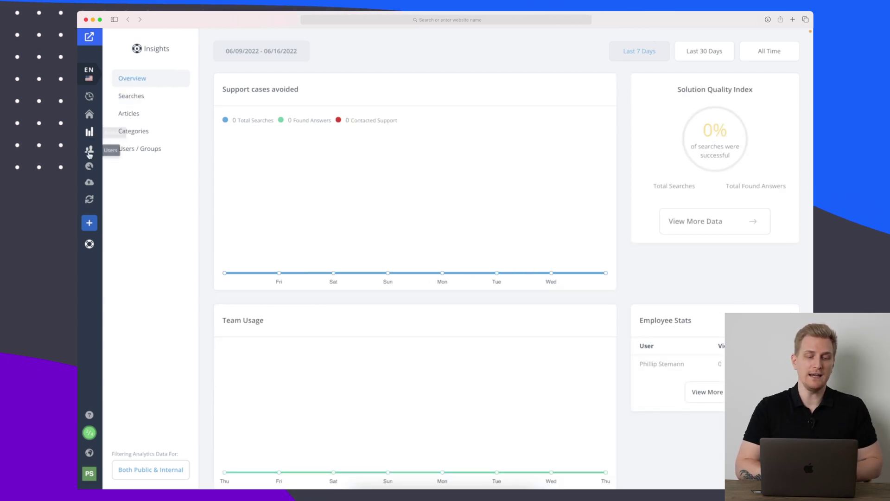
left_click(89, 151)
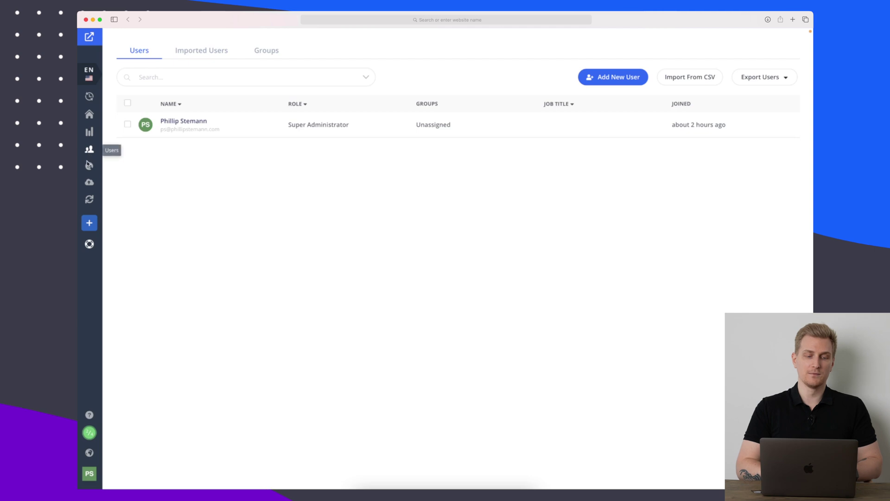
left_click(87, 171)
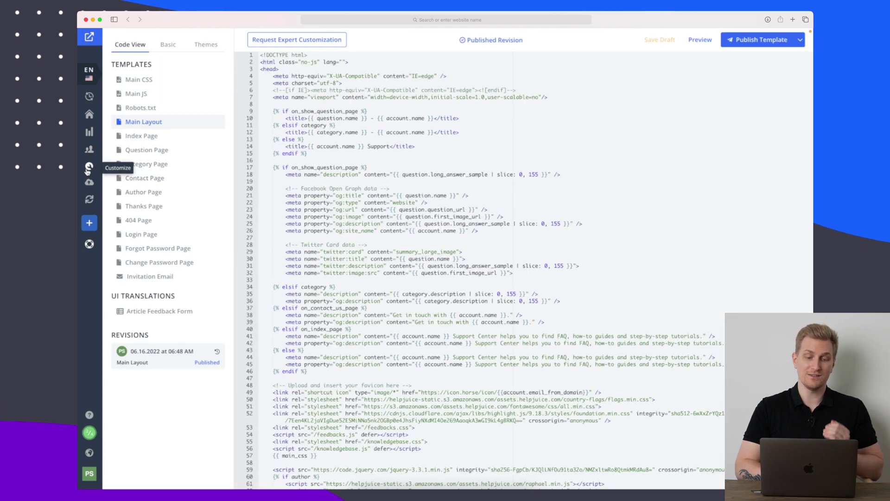
left_click(89, 184)
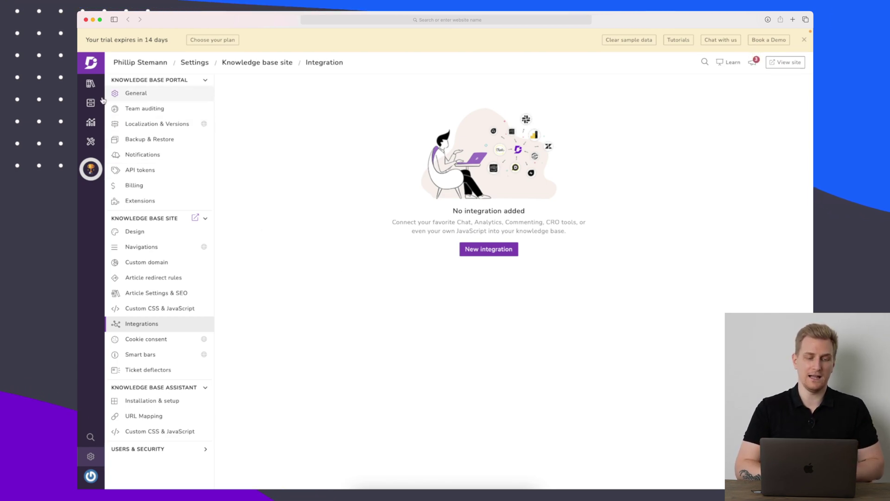
Switch to Document360 and look through its main sections, starting with Documentation and its categories and articles.
left_click(90, 85)
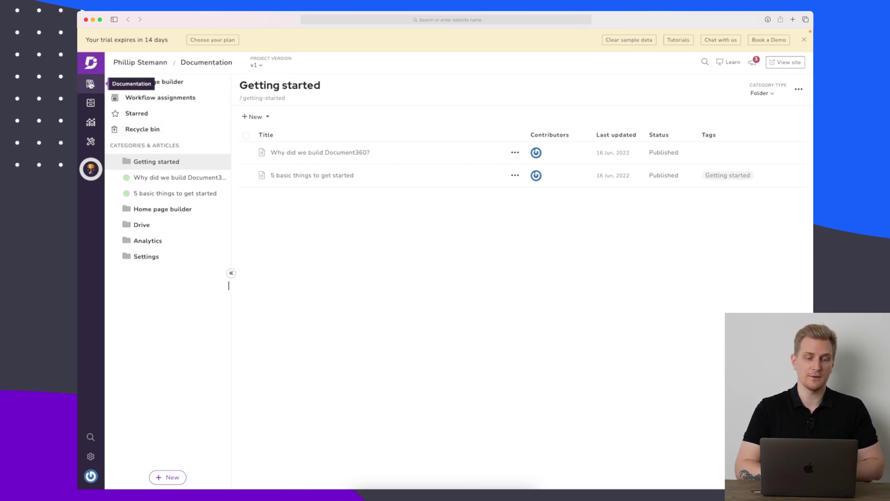
left_click(91, 103)
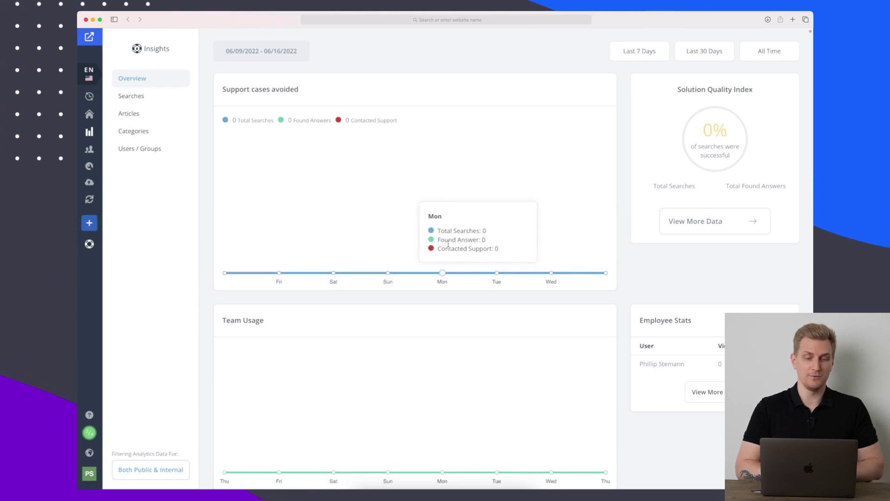
Examine the Overview report in Helpjuice Insights, including team usage and employee stats, and view the Searches report.
scroll(449, 245, "down", 2)
scroll(449, 246, "down", 5)
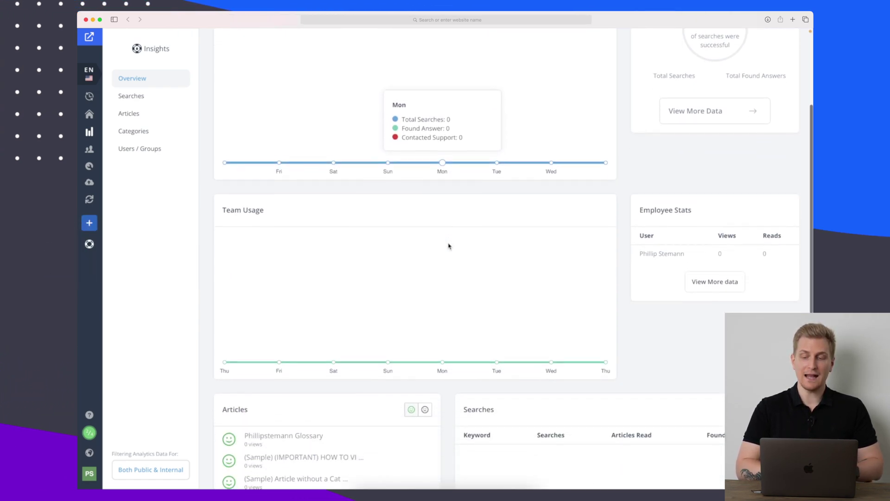
scroll(449, 246, "down", 1)
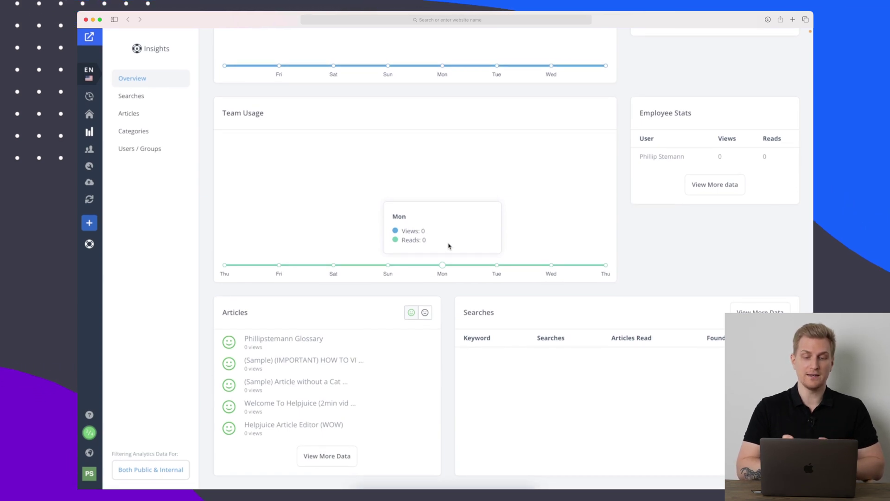
scroll(449, 246, "up", 7)
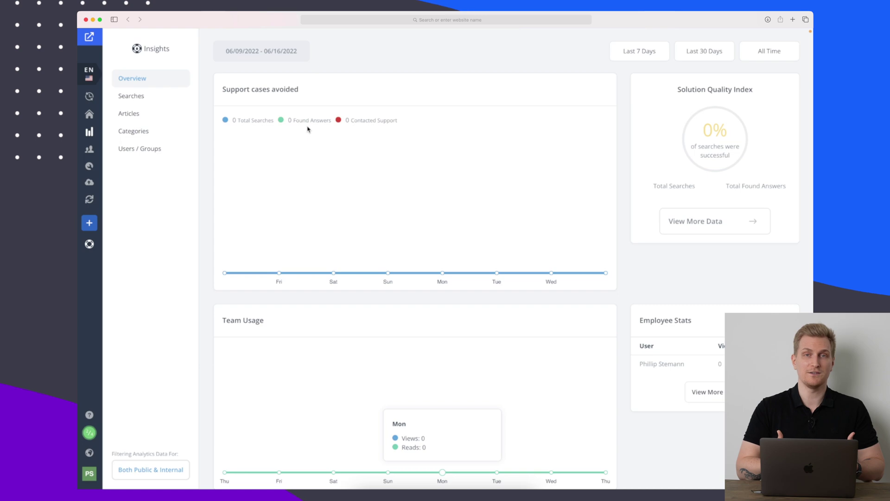
left_click(132, 98)
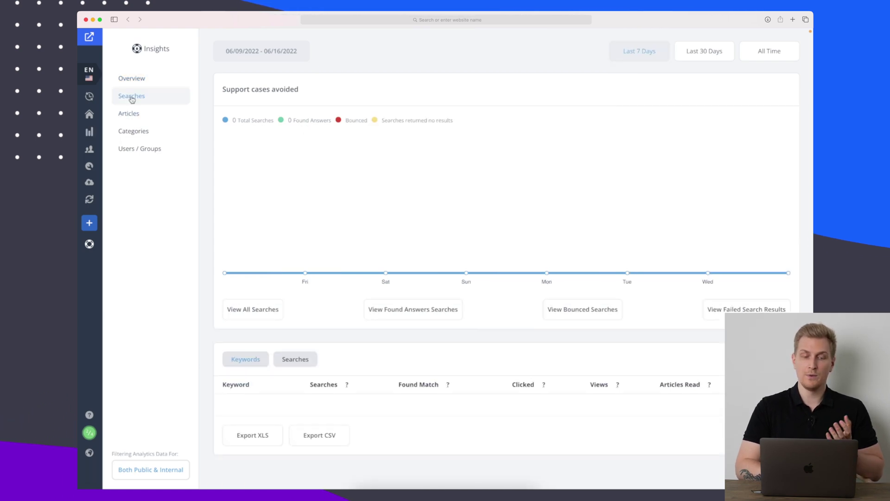
Examine the Articles report, including answers to improve, the most liked, viewed and read articles, and the All Articles table.
left_click(146, 116)
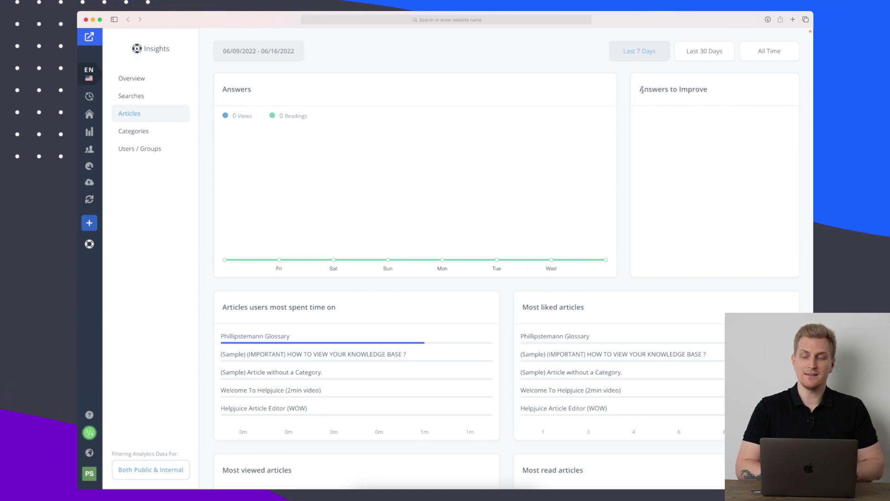
left_click_drag(654, 90, 699, 91)
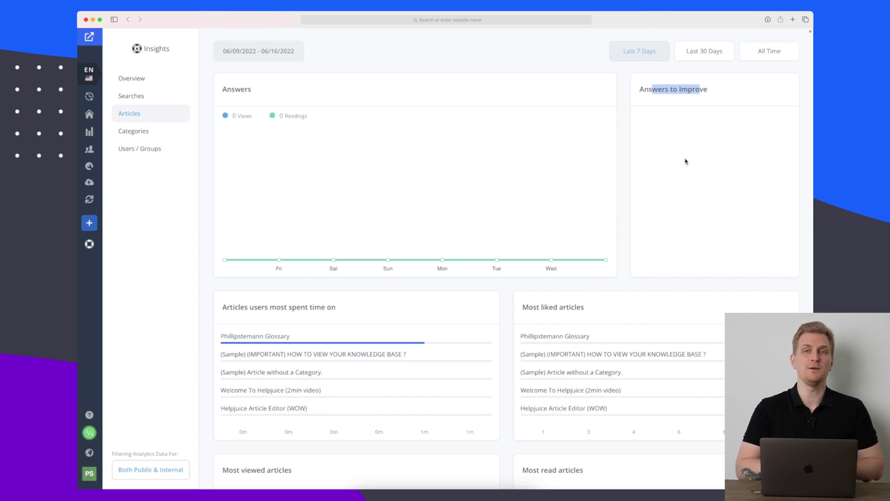
scroll(670, 189, "down", 3)
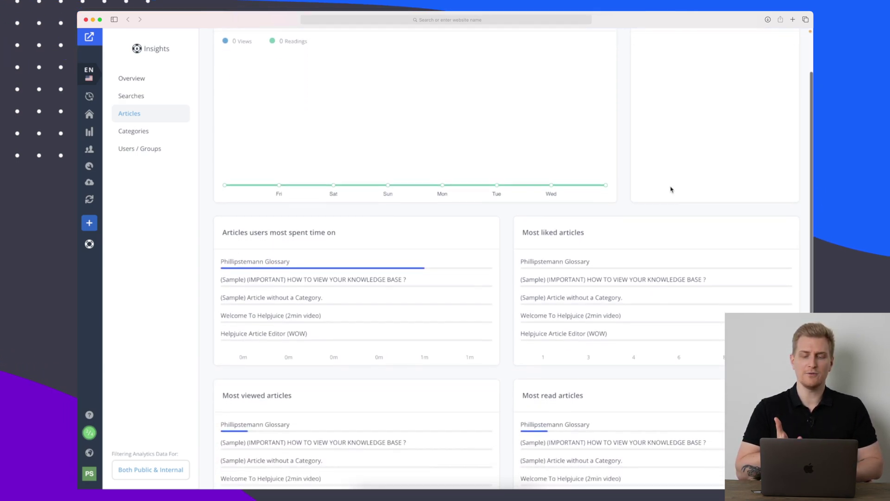
scroll(670, 189, "down", 3)
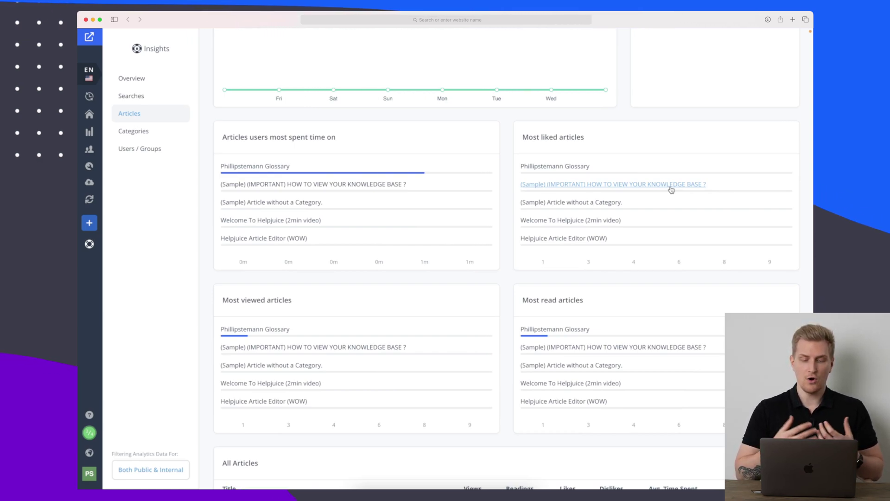
scroll(670, 189, "down", 5)
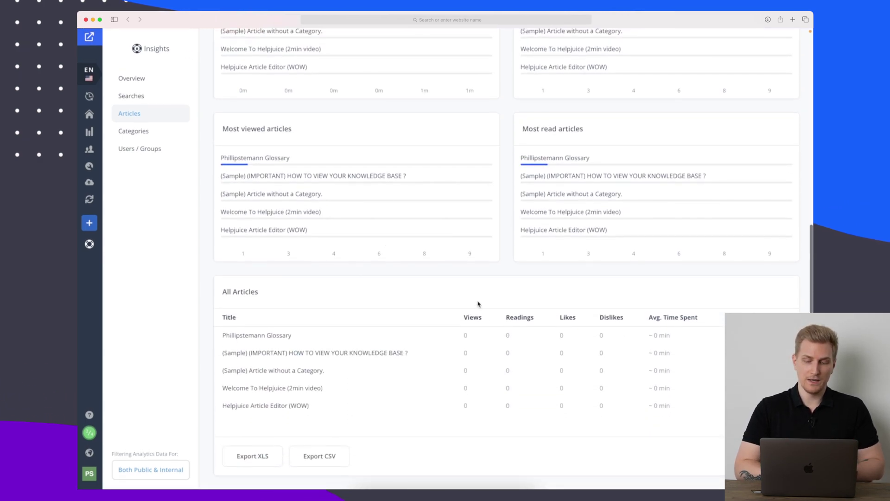
scroll(453, 308, "up", 3)
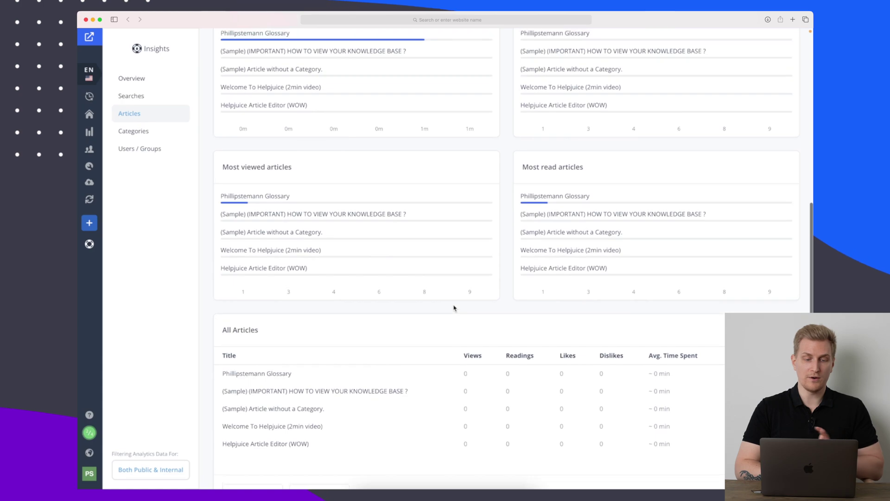
scroll(306, 222, "up", 2)
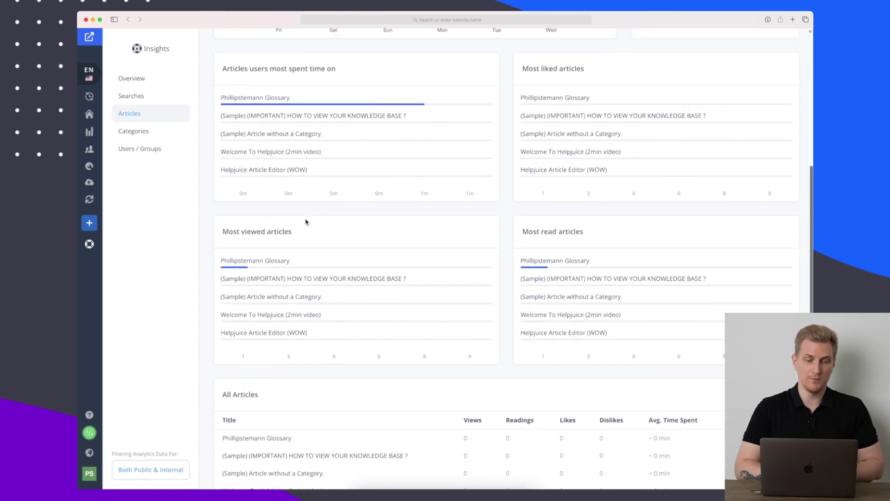
View the Categories and Users / Groups reports in Insights.
left_click(139, 131)
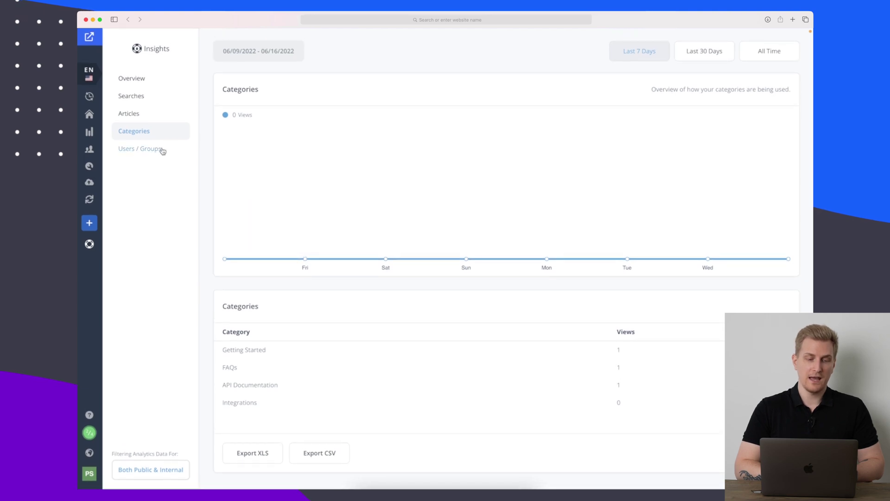
left_click(139, 148)
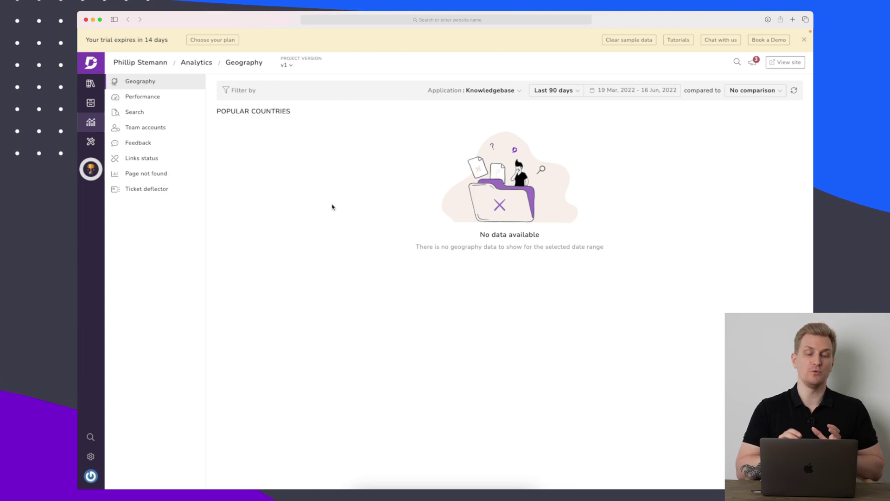
Switch to Document360 and examine the Performance analytics, including the chart and the Leading Articles table.
left_click(159, 97)
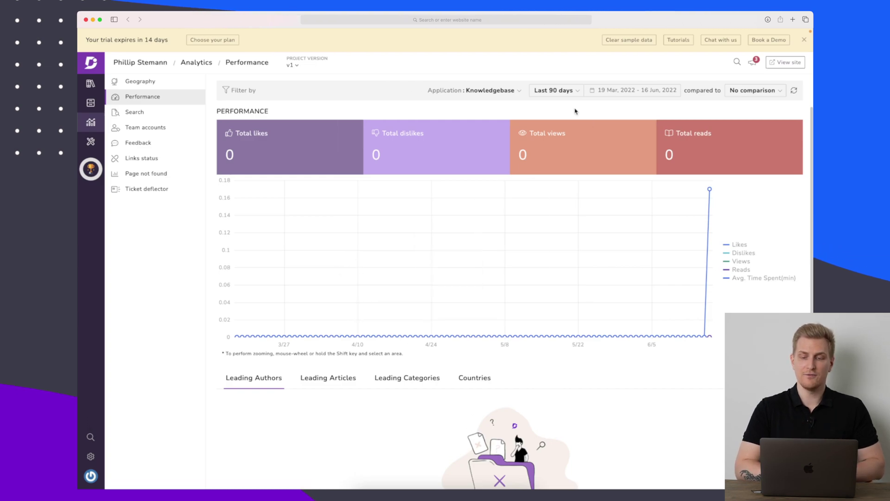
mouse_move(710, 199)
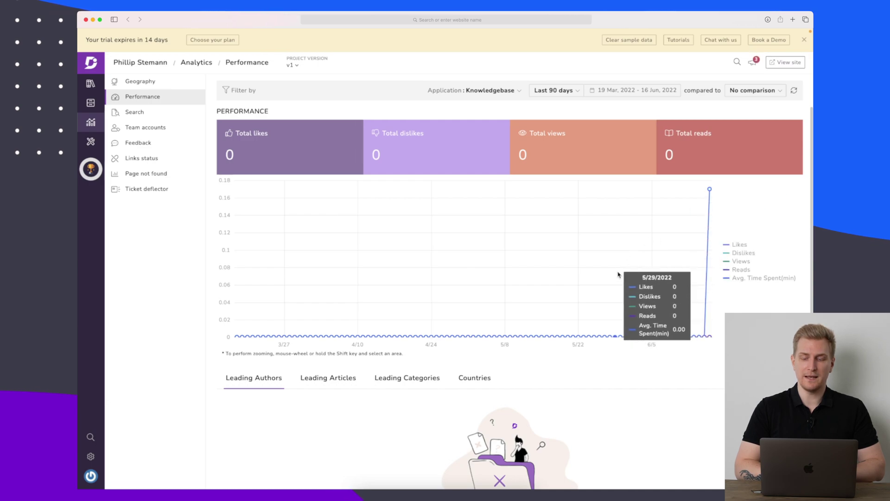
scroll(618, 274, "down", 2)
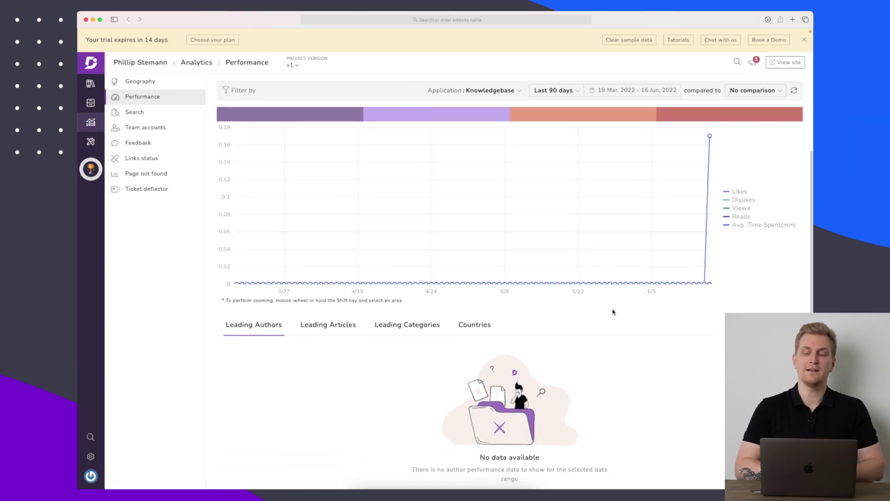
scroll(613, 312, "down", 1)
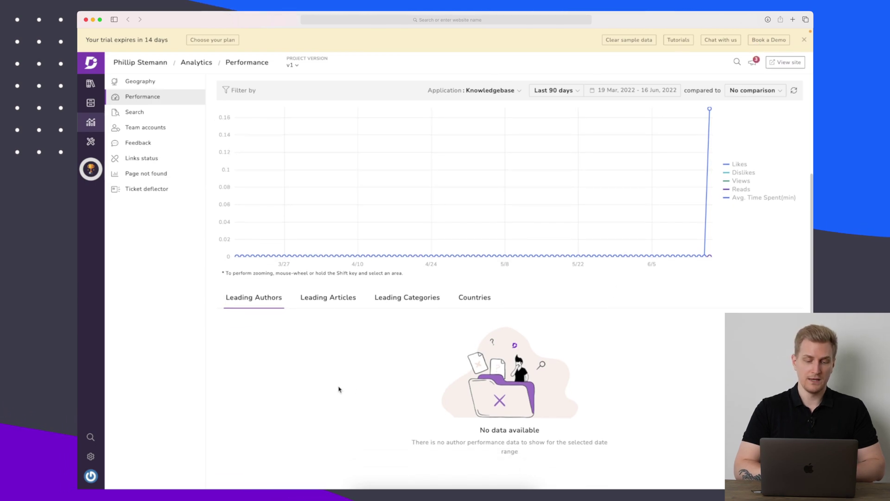
left_click(324, 300)
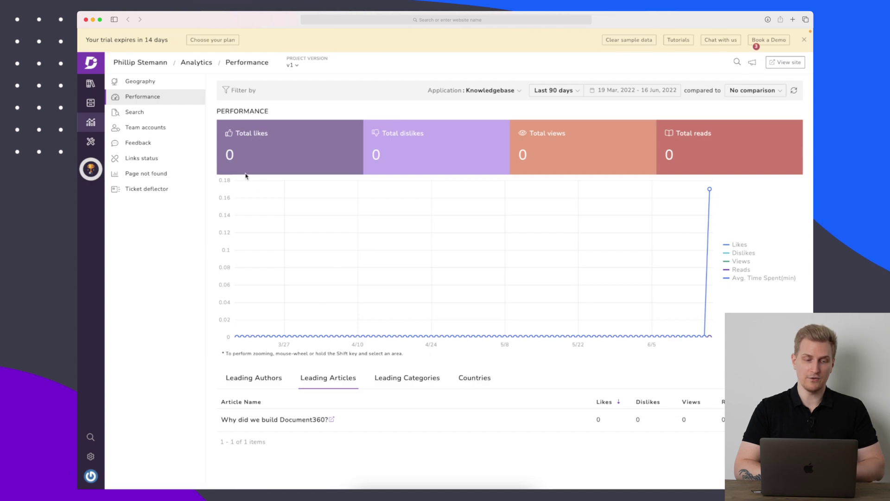
View the Search, Team accounts and Feedback reports in Document360 Analytics.
left_click(152, 115)
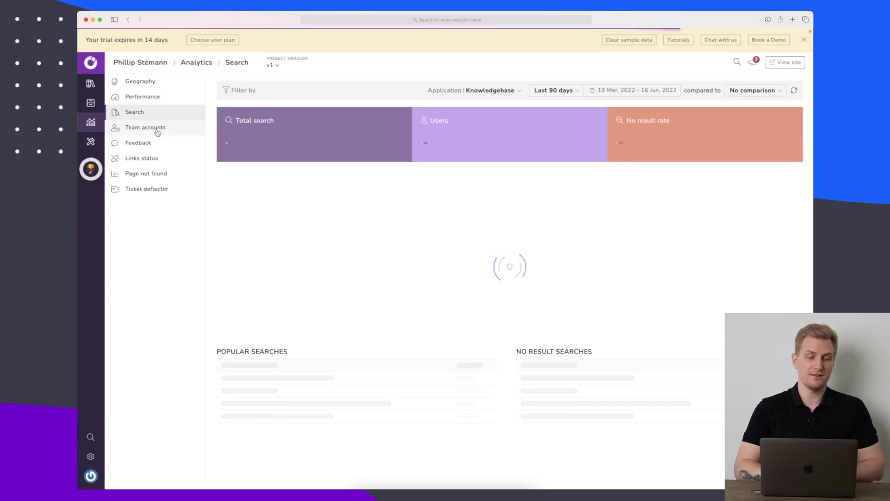
left_click(157, 133)
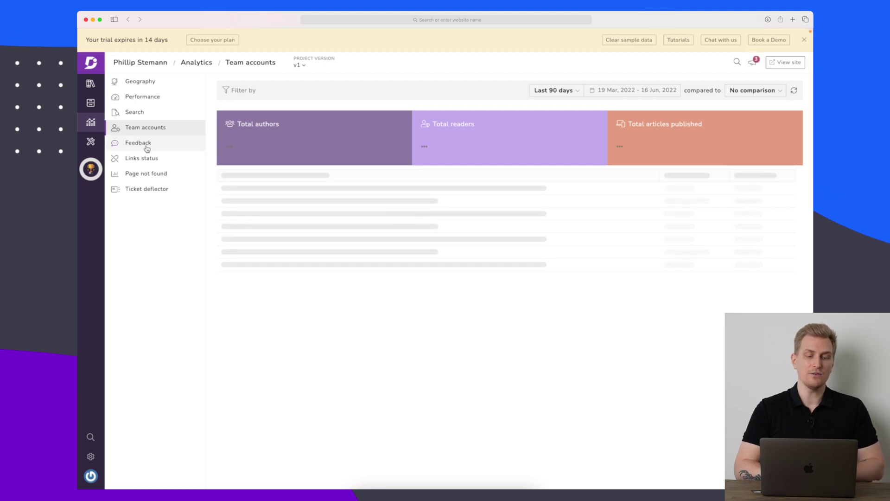
left_click(147, 147)
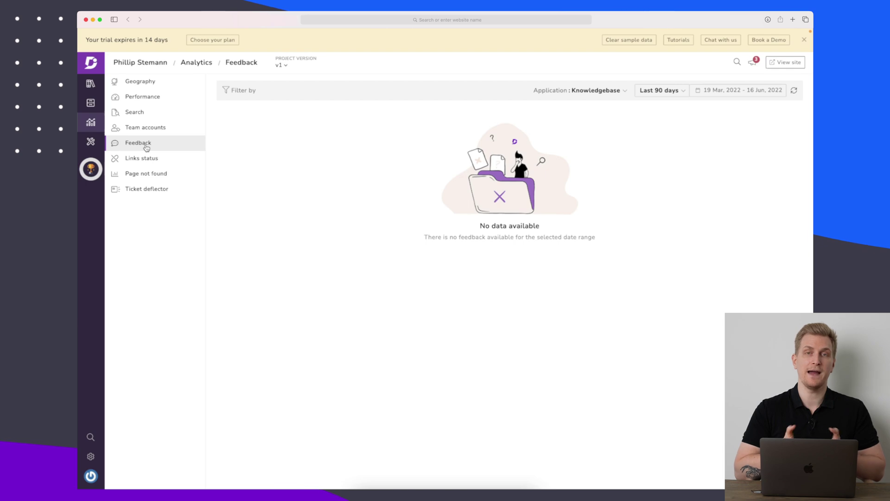
Examine the Links status report, including each link's type and status, and view the Page not found, Ticket deflector and Performance reports.
left_click(152, 160)
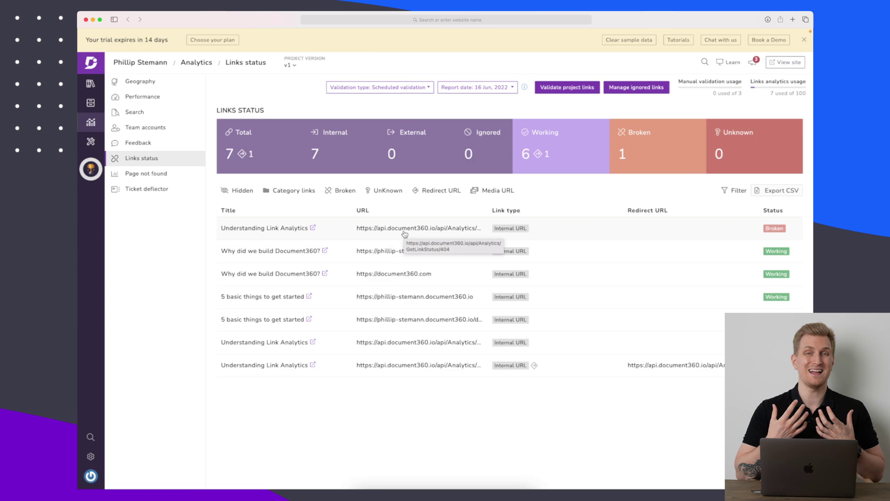
left_click(157, 174)
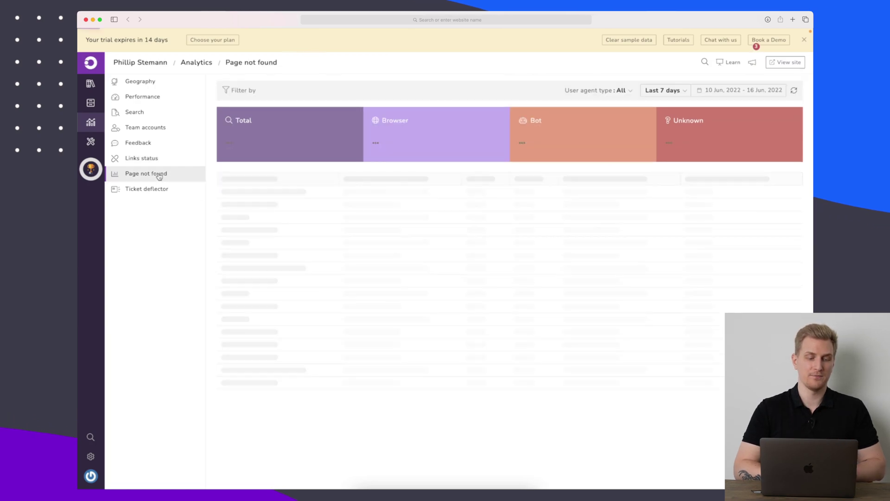
left_click(154, 189)
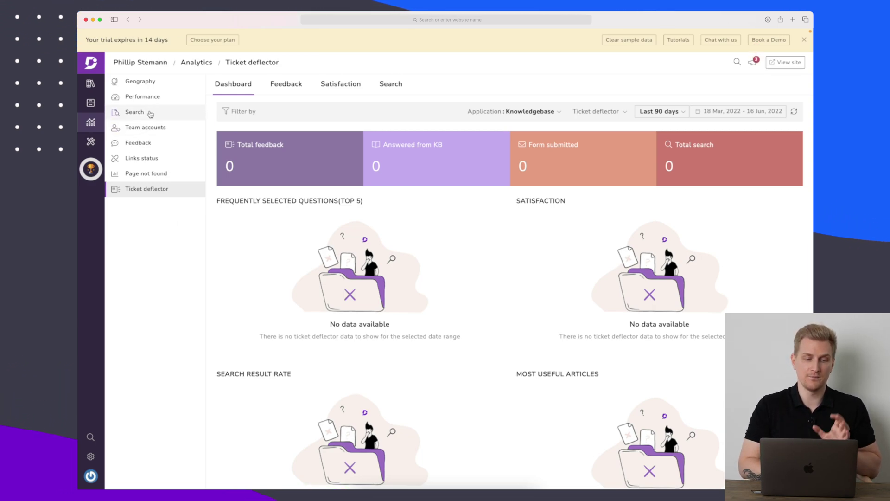
left_click(147, 96)
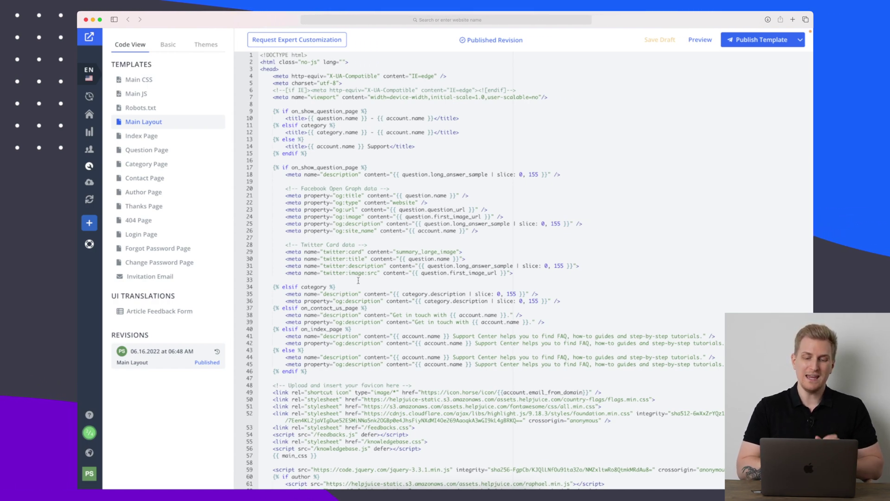
Switch to Helpjuice's customization editor and examine the Main Layout template code.
left_click(308, 167)
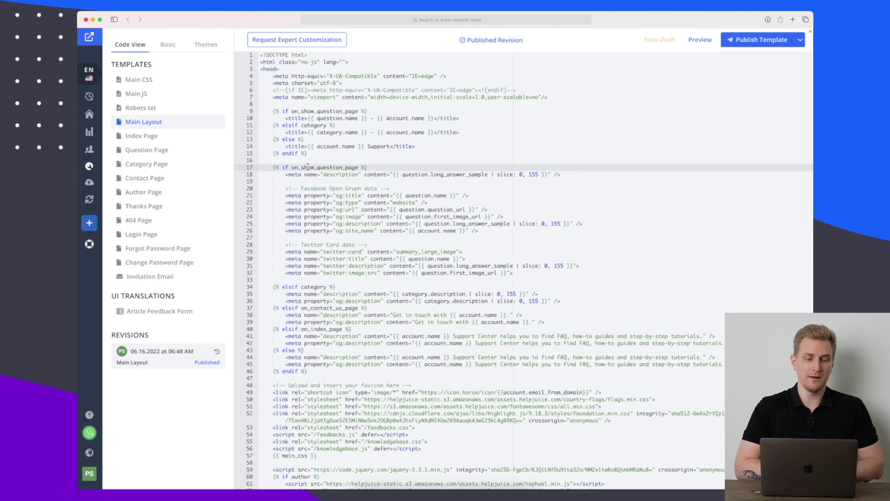
scroll(307, 166, "down", 5)
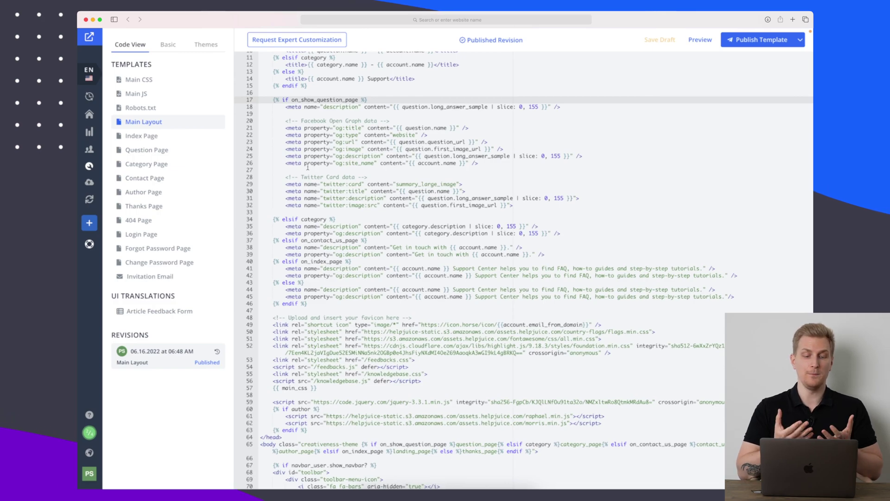
scroll(307, 167, "down", 15)
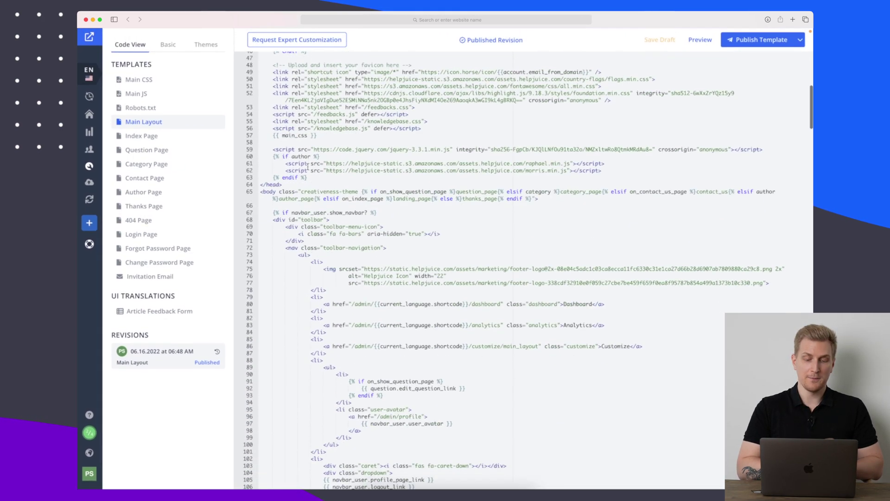
scroll(437, 255, "down", 13)
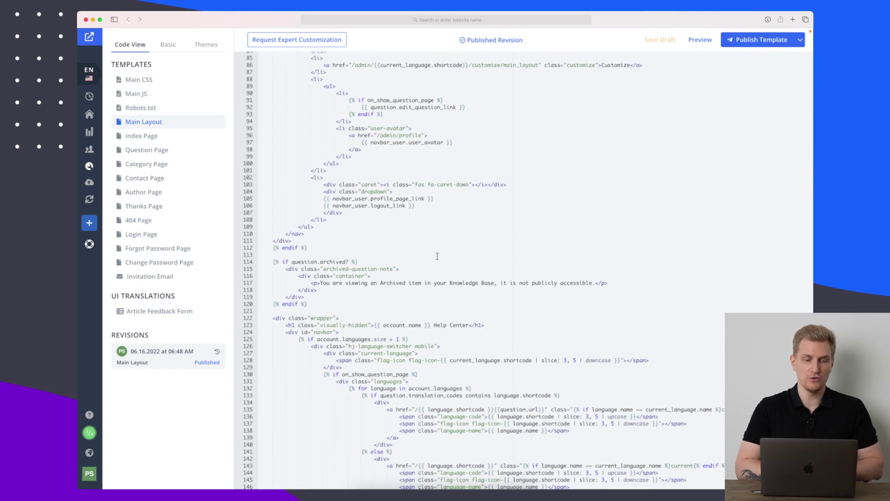
Browse the installable knowledge base themes and look over the Main Layout code again.
left_click(205, 44)
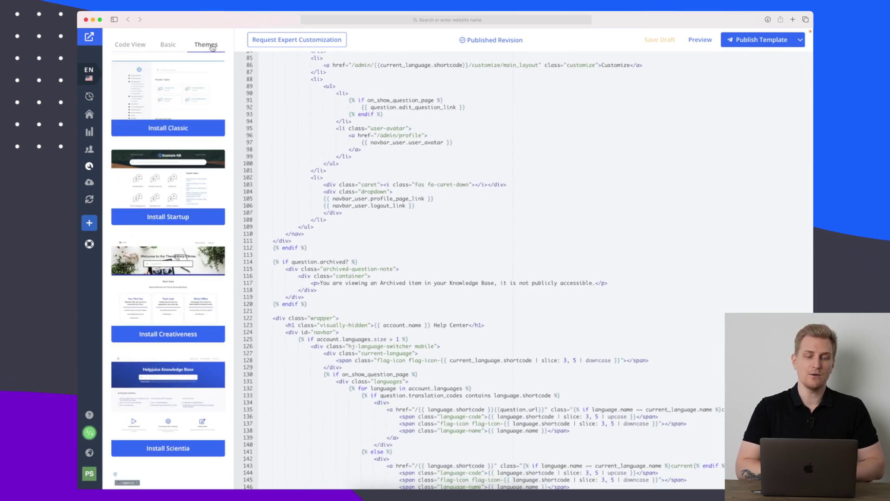
scroll(178, 242, "down", 10)
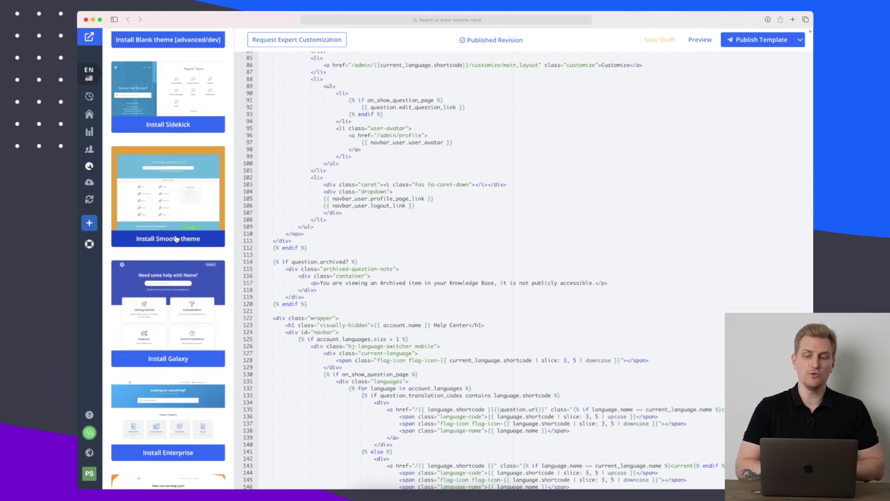
scroll(351, 253, "up", 20)
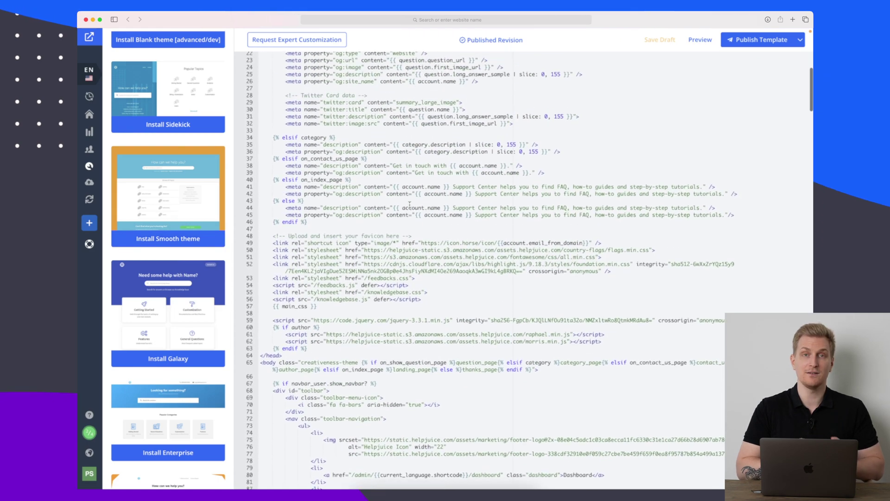
scroll(409, 205, "up", 3)
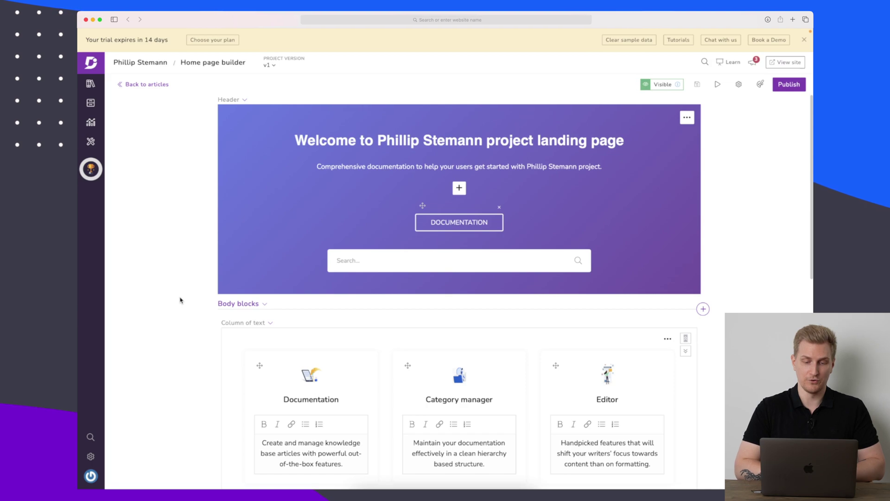
In Document360's home page builder, move the Documentation card between Category manager and Editor, and show the options for adding a header button.
scroll(366, 271, "down", 5)
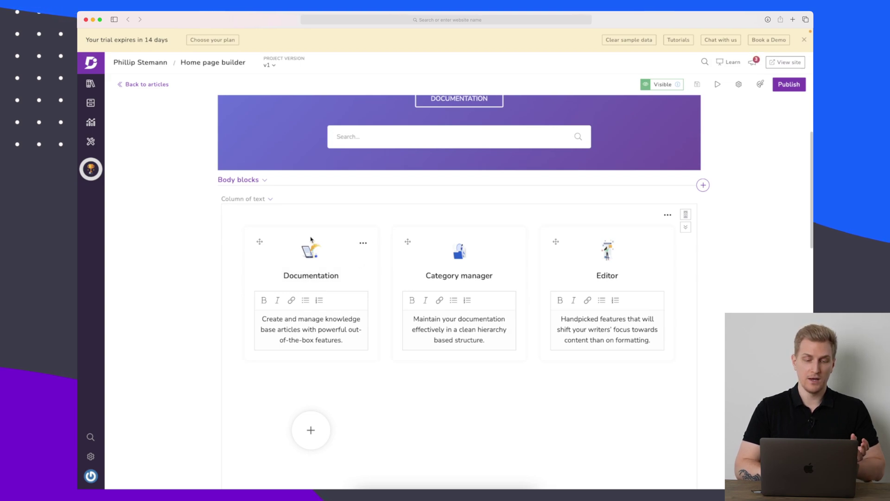
left_click_drag(260, 240, 471, 249)
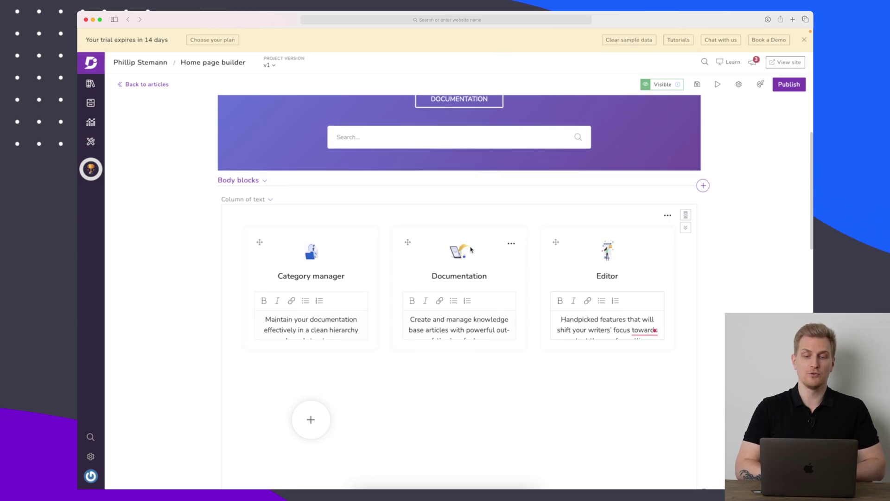
scroll(471, 250, "up", 3)
left_click(458, 188)
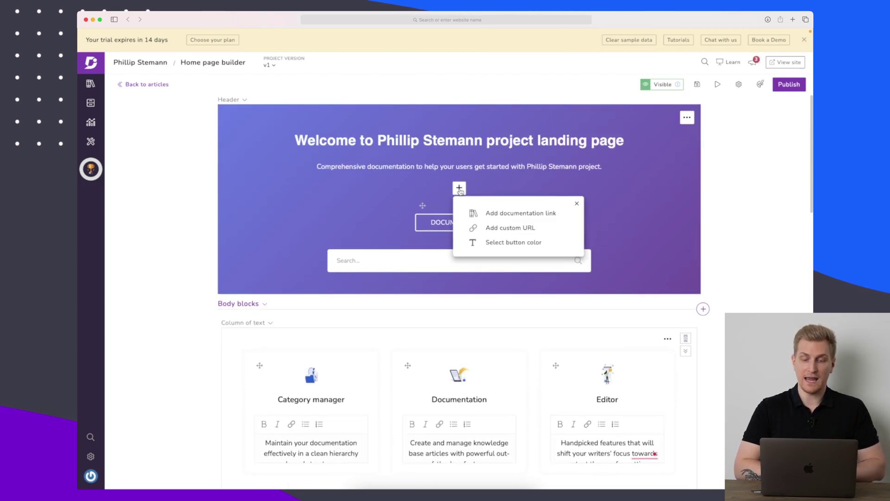
Add a Widgets block above the column of text and view which article widgets can be inserted.
scroll(460, 191, "down", 5)
left_click(703, 152)
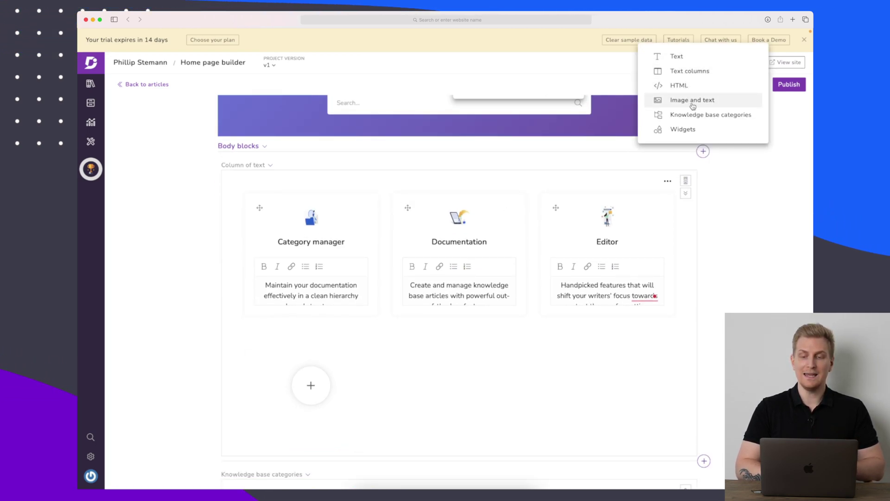
left_click(686, 129)
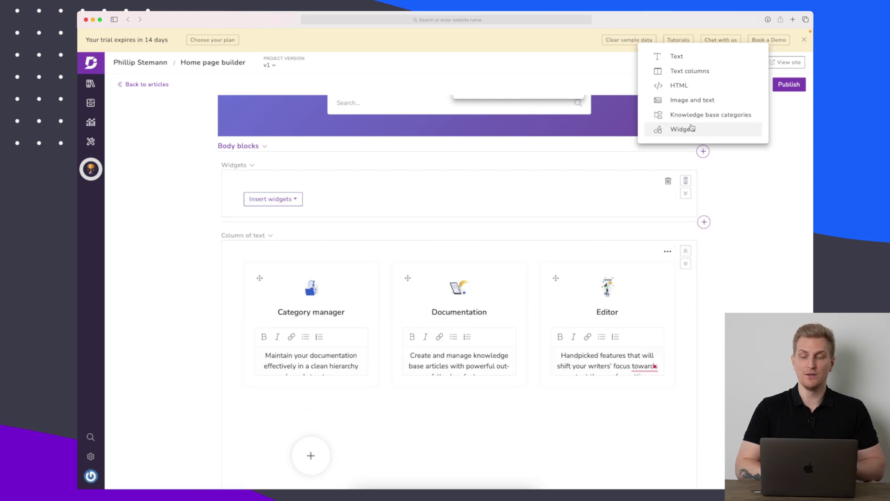
left_click(276, 199)
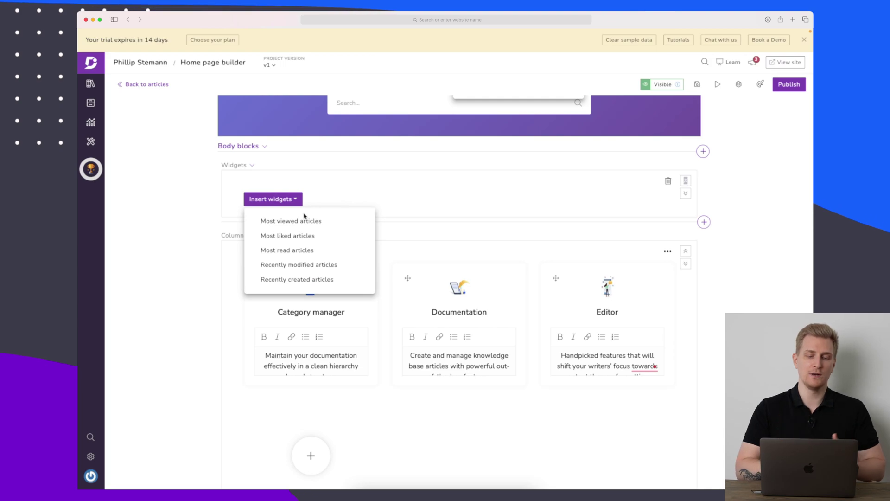
left_click(478, 185)
Examine the home page header and the Knowledge base categories block with its category cards.
scroll(479, 197, "up", 5)
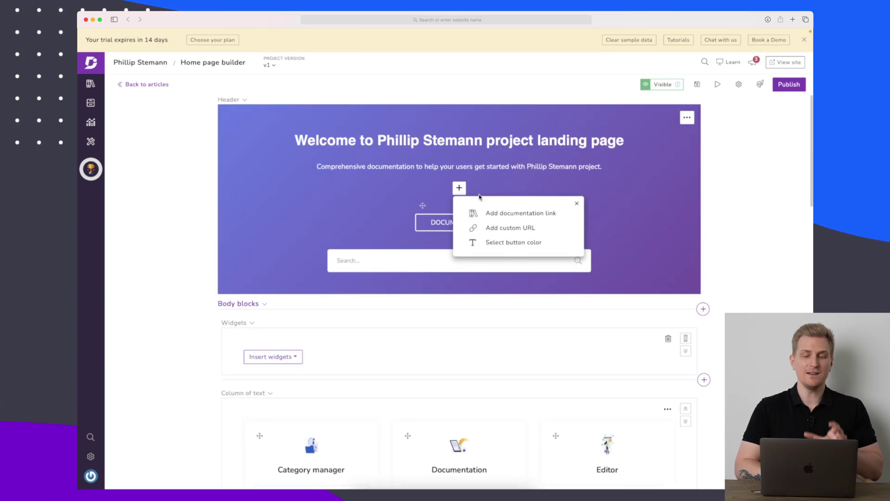
scroll(479, 196, "down", 12)
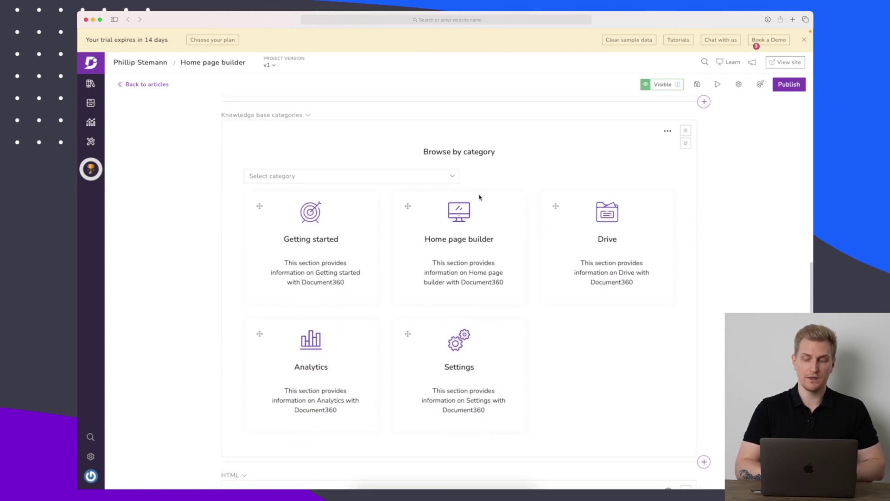
mouse_move(479, 197)
scroll(479, 197, "down", 5)
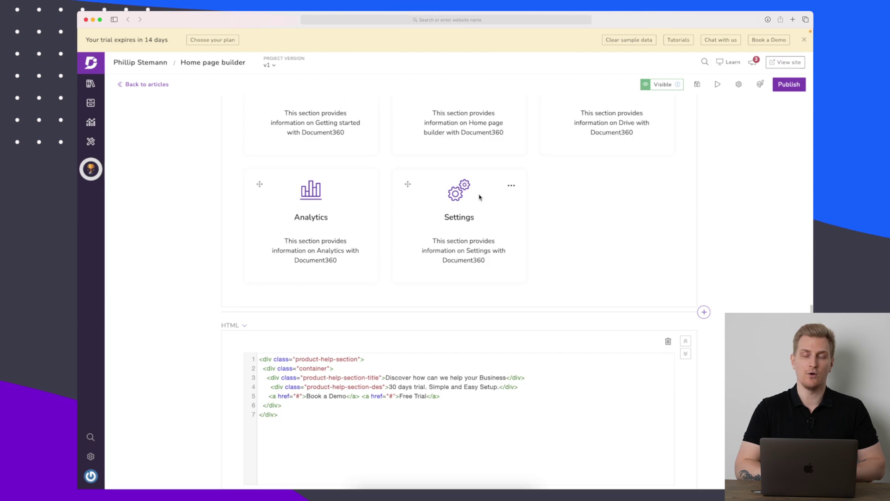
Examine the code of the product help and Quick Links HTML blocks and review the page back up to its header.
scroll(479, 197, "down", 3)
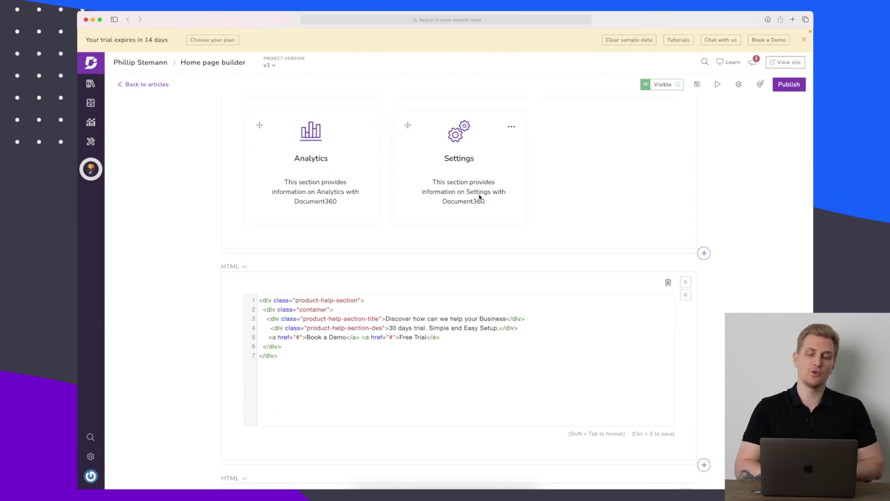
left_click_drag(336, 362, 252, 290)
left_click(351, 354)
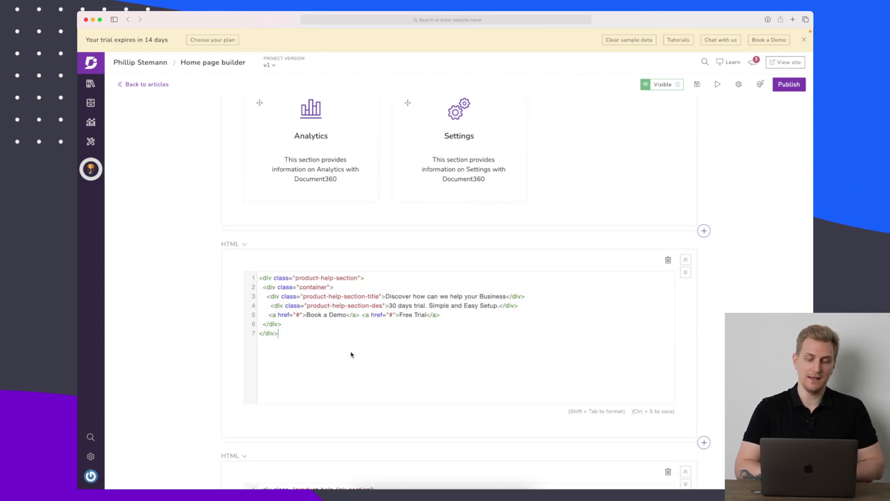
scroll(352, 343, "down", 2)
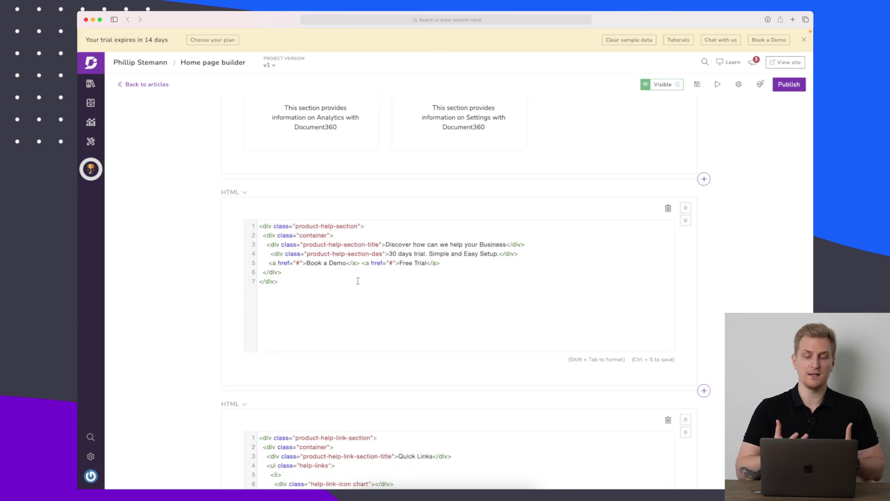
scroll(357, 280, "down", 5)
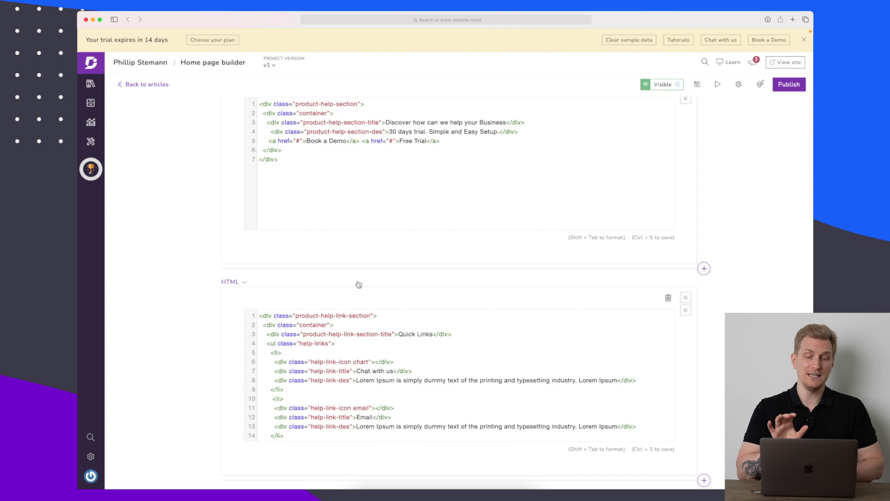
scroll(371, 360, "down", 4)
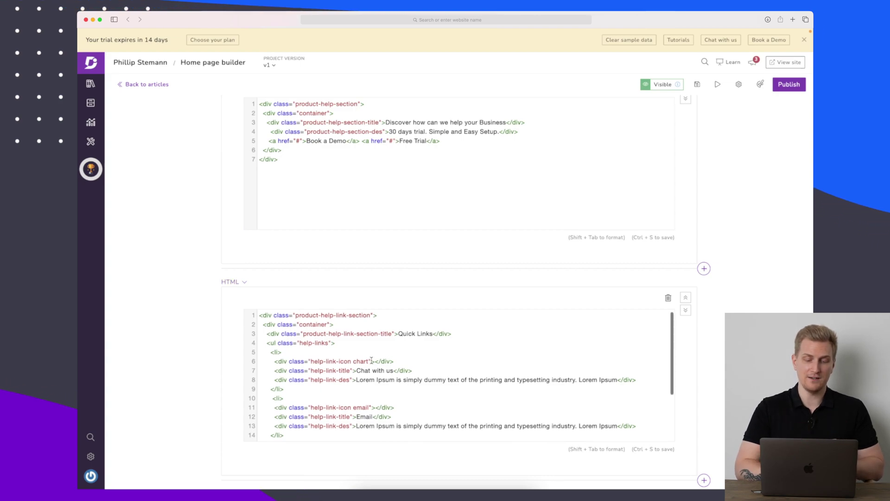
scroll(414, 252, "up", 18)
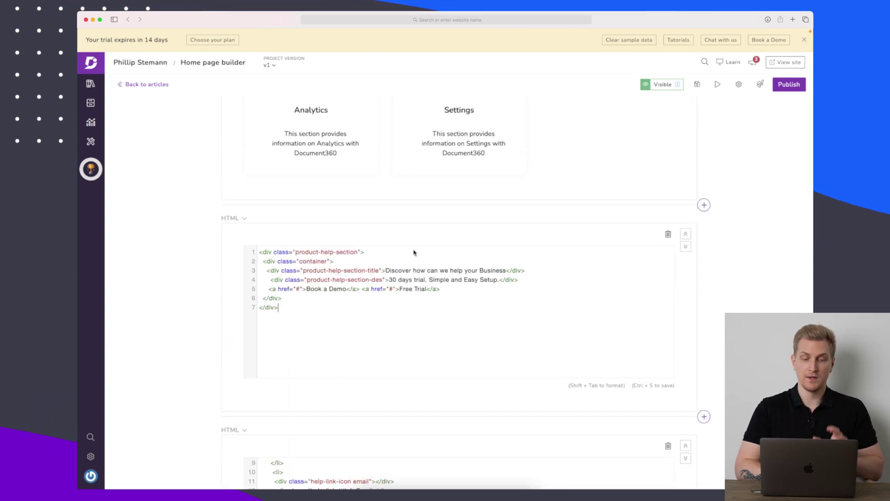
scroll(412, 334, "up", 15)
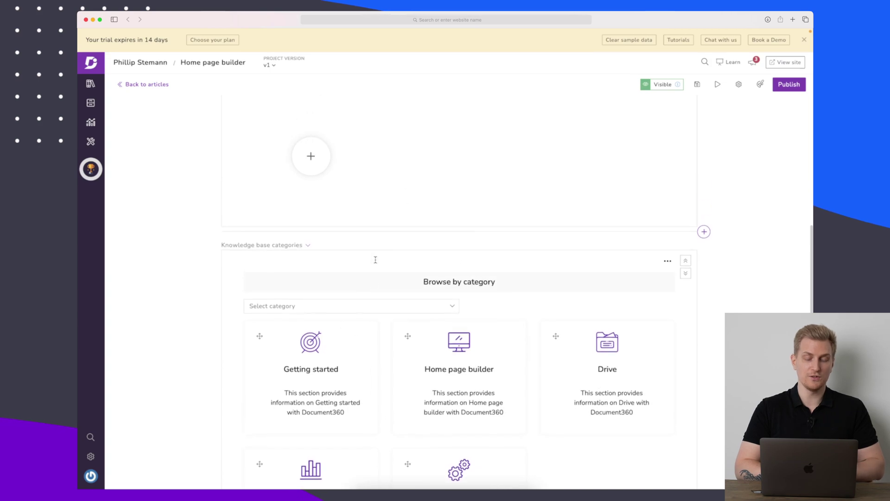
scroll(377, 296, "up", 1)
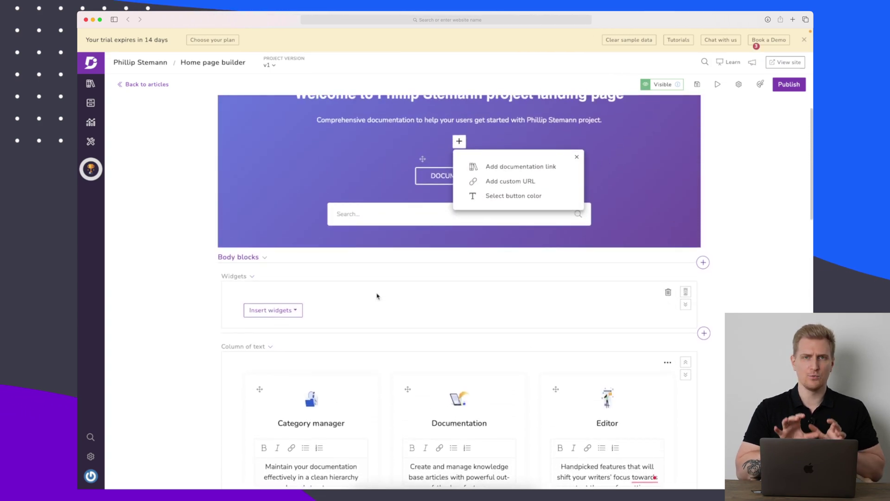
scroll(377, 296, "up", 3)
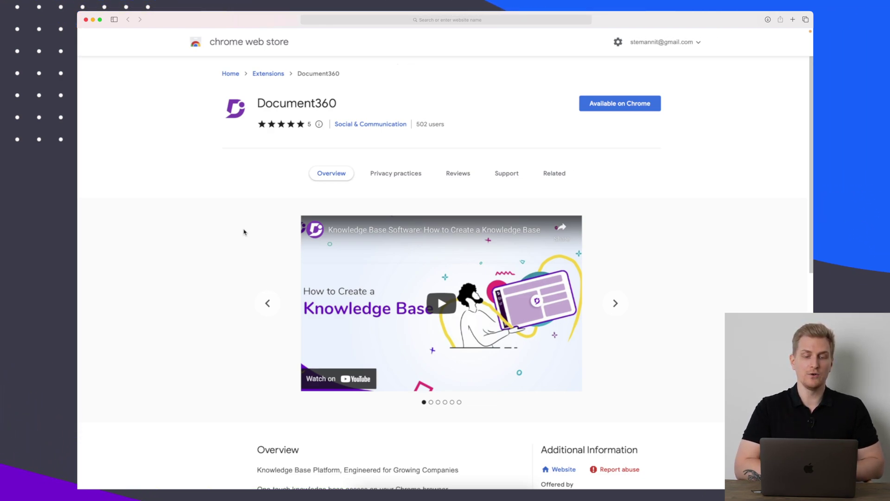
Switch to the Document360 extension page in the Chrome Web Store and view its second and third preview images.
left_click(616, 304)
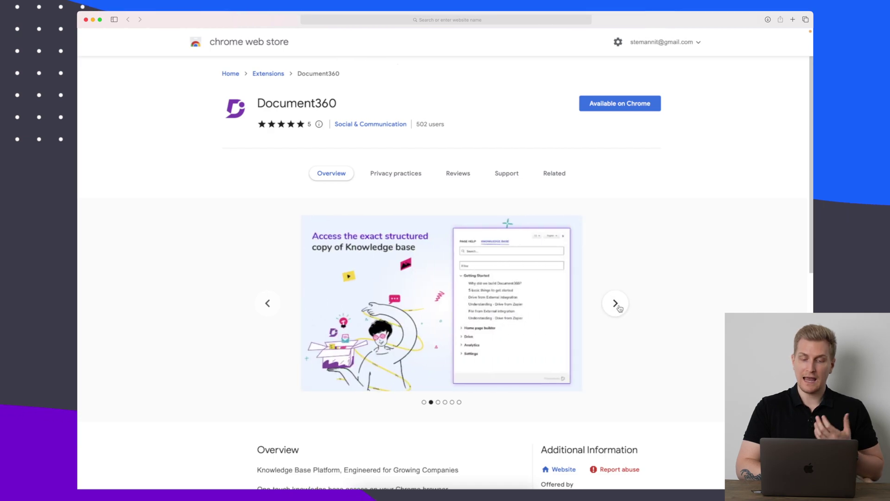
left_click(619, 308)
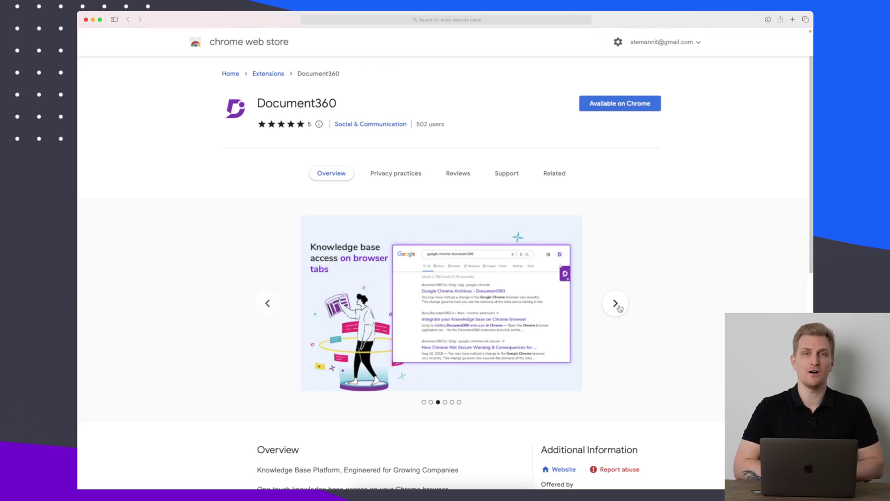
Advance two more Document360 extension previews, and examine the preview image and overview on the Helpjuice extension page.
left_click(619, 308)
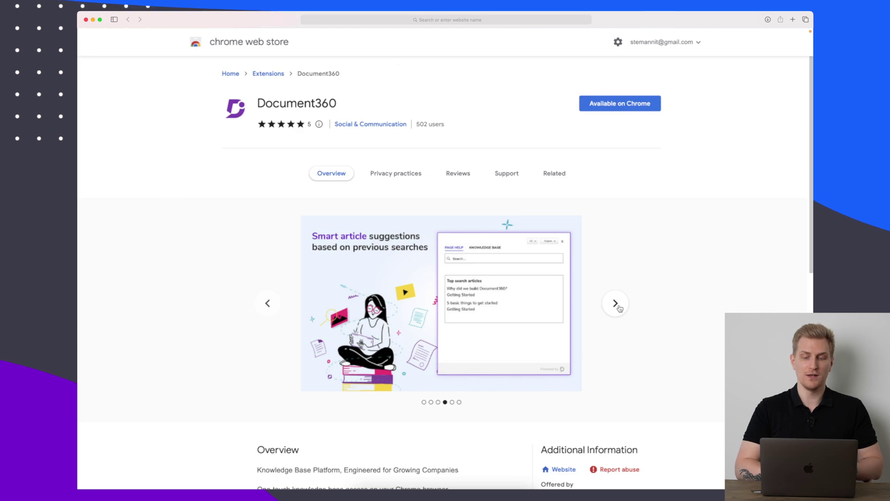
left_click(620, 308)
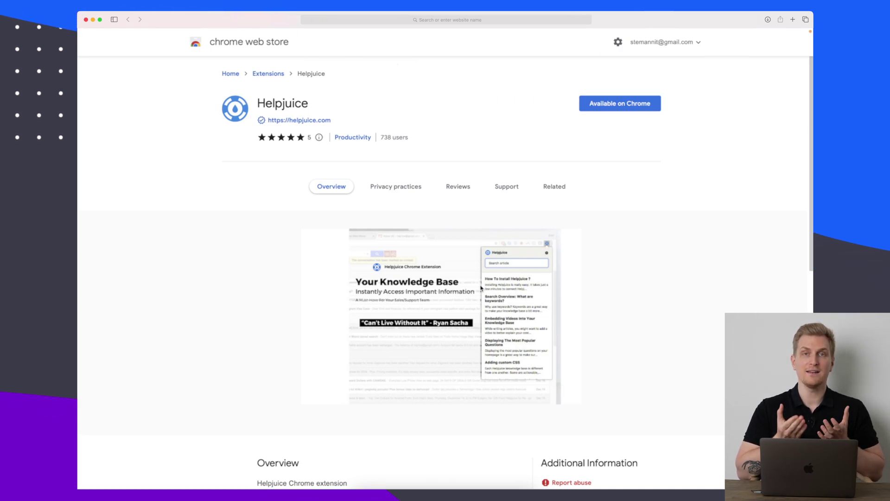
scroll(526, 217, "down", 1)
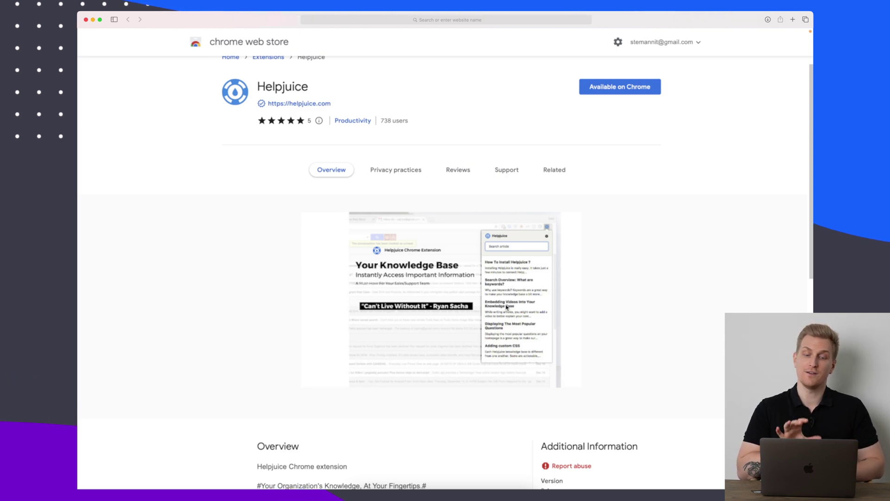
scroll(506, 307, "down", 5)
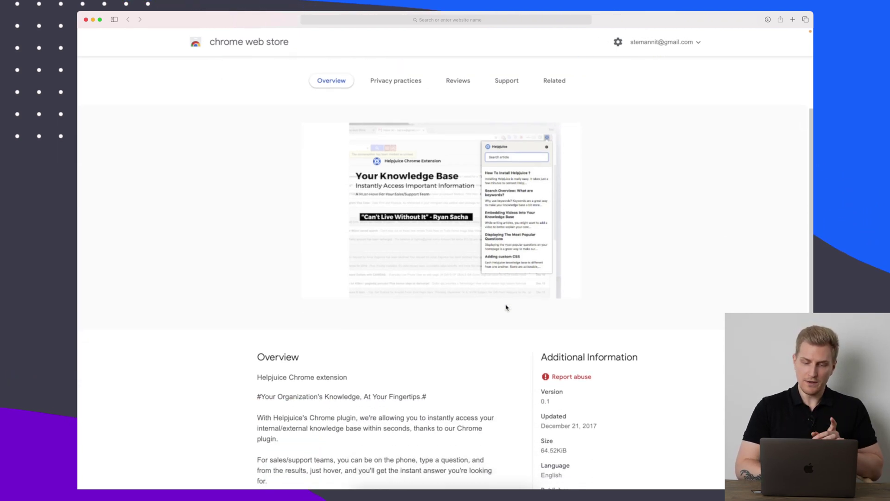
scroll(506, 307, "up", 3)
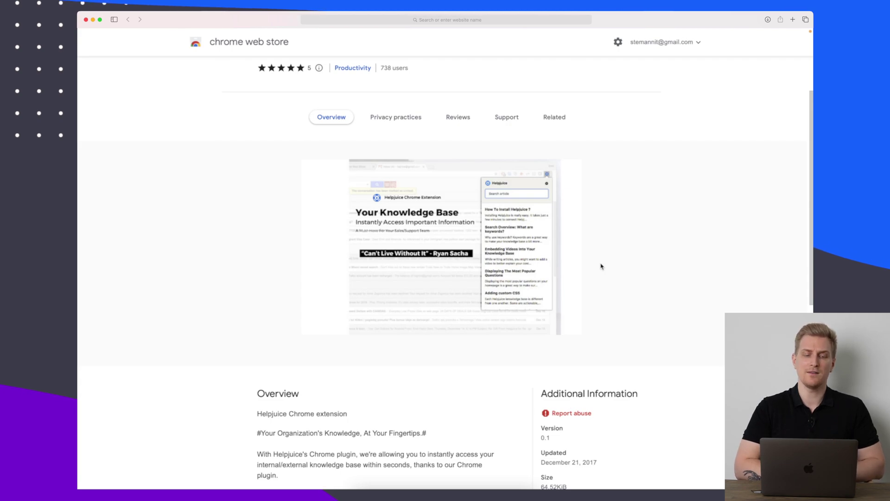
scroll(600, 266, "up", 2)
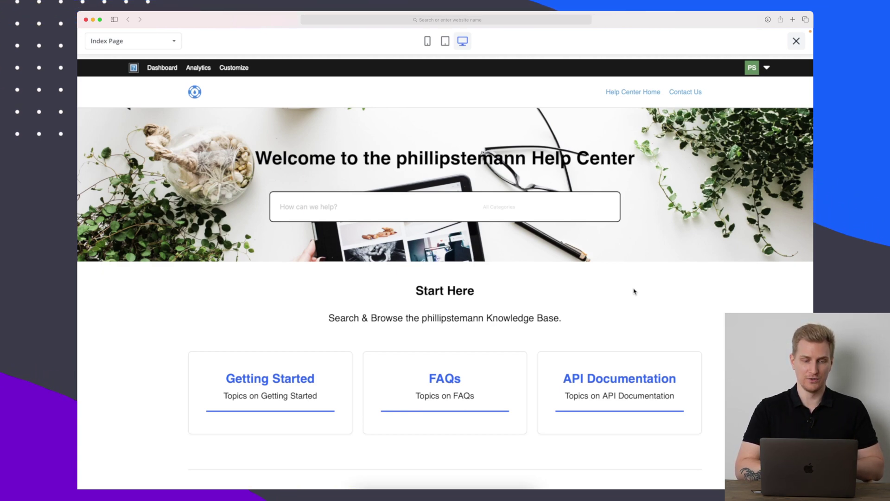
Examine the Helpjuice help center's index page preview from the header through Help Topics and Popular Articles to the contact section.
scroll(634, 292, "down", 3)
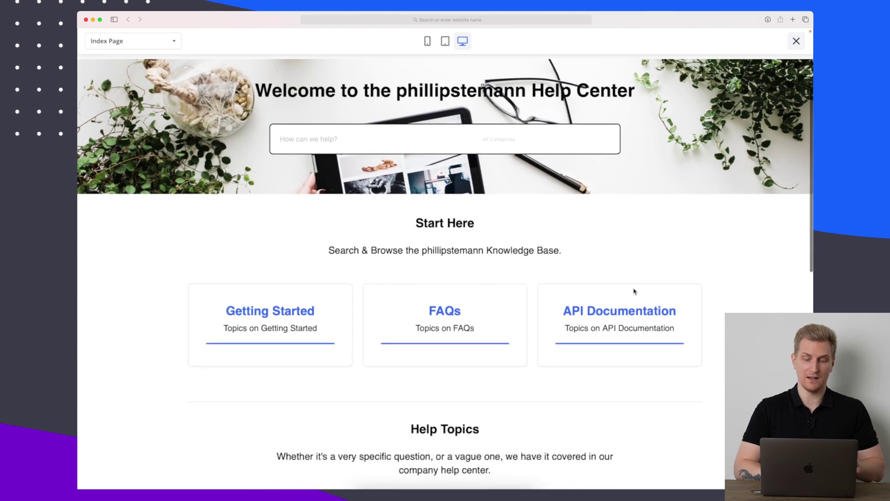
scroll(373, 269, "down", 1)
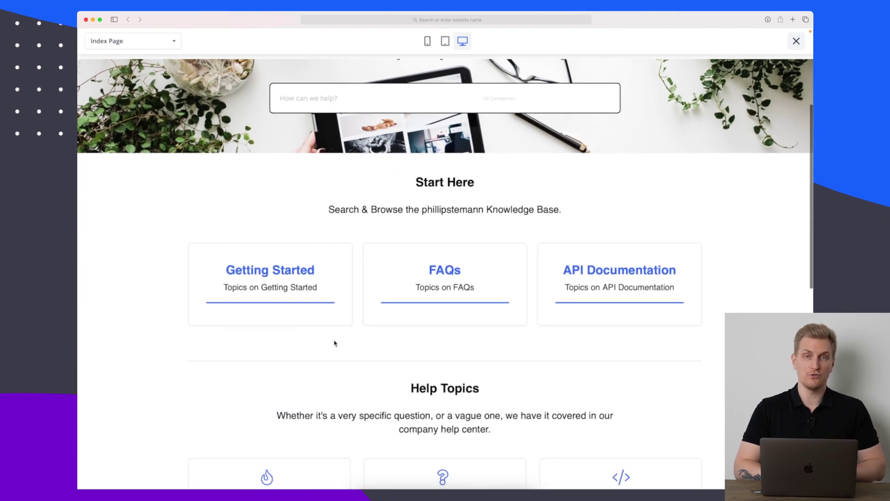
scroll(334, 341, "down", 2)
scroll(334, 343, "down", 2)
scroll(334, 343, "up", 2)
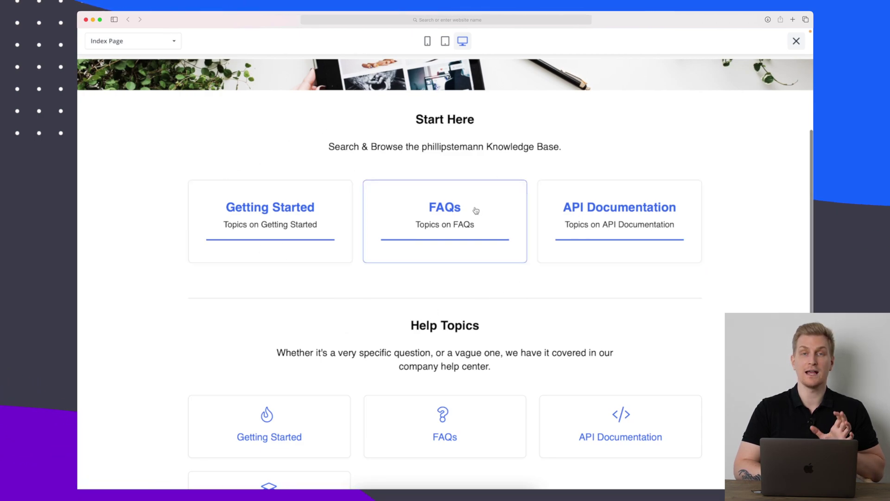
scroll(475, 208, "down", 5)
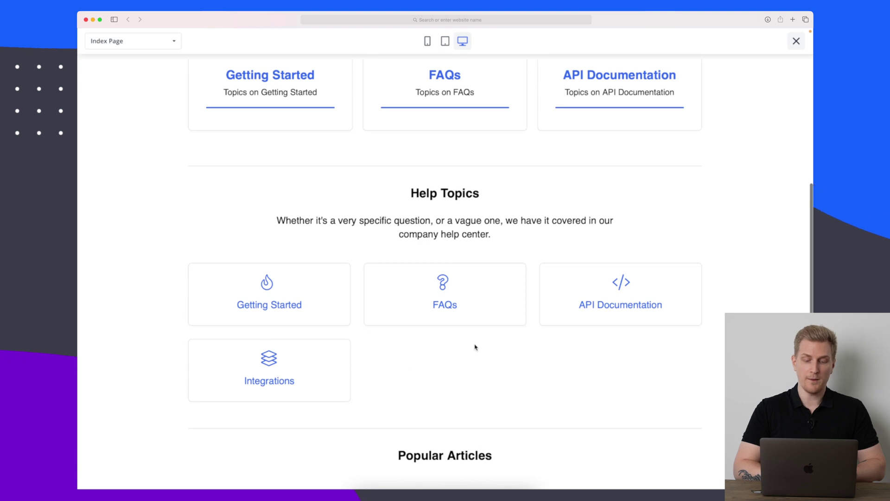
scroll(472, 347, "down", 7)
scroll(457, 363, "down", 4)
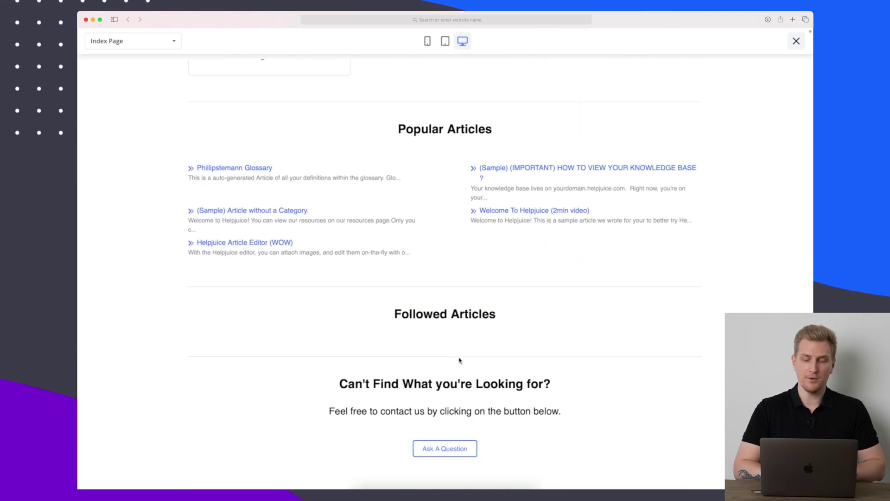
scroll(371, 231, "down", 2)
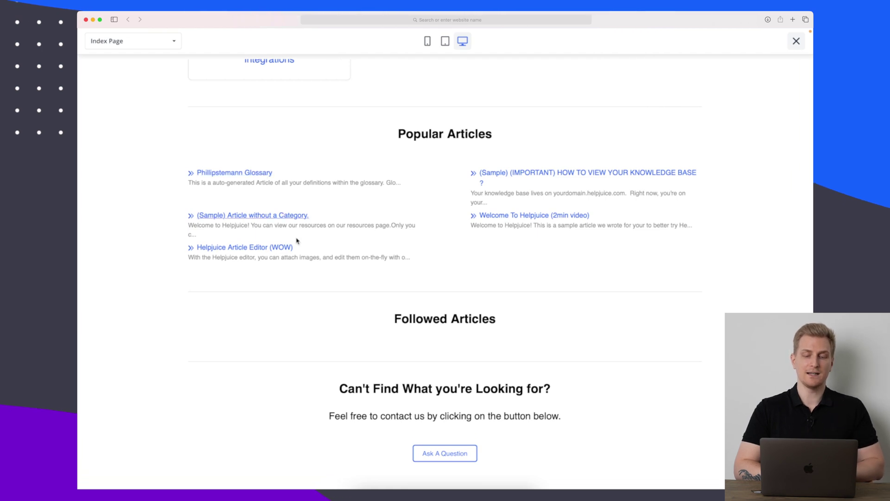
Open the glossary article from the Popular Articles and view its content, related articles and feedback options.
left_click(241, 216)
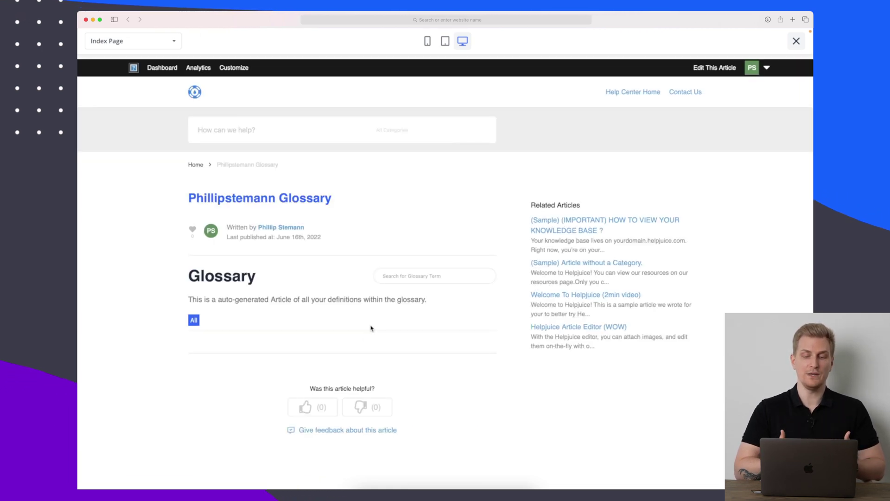
scroll(371, 328, "down", 1)
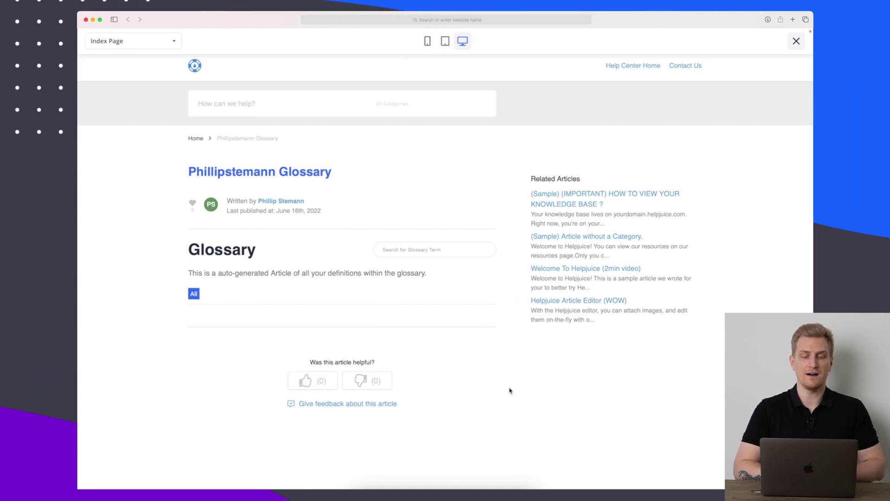
scroll(510, 391, "up", 1)
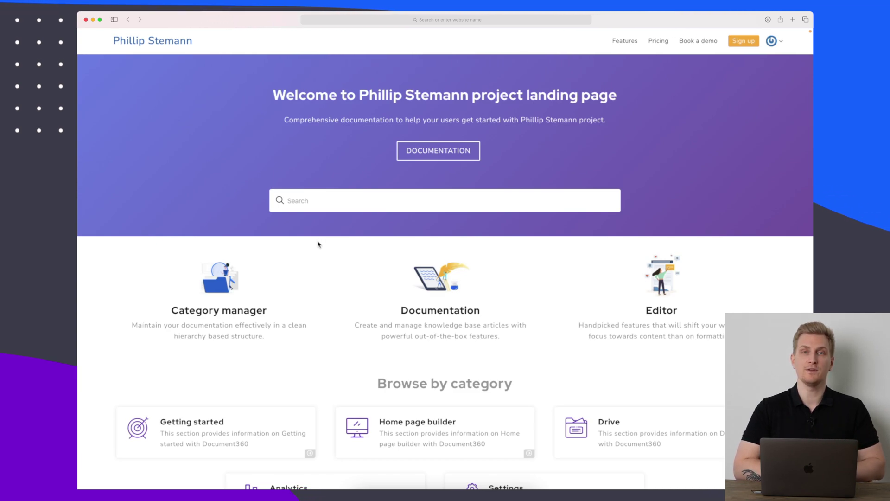
Examine the Document360 project landing page from its header through the category cards and Quick Links to the footer.
scroll(318, 244, "down", 3)
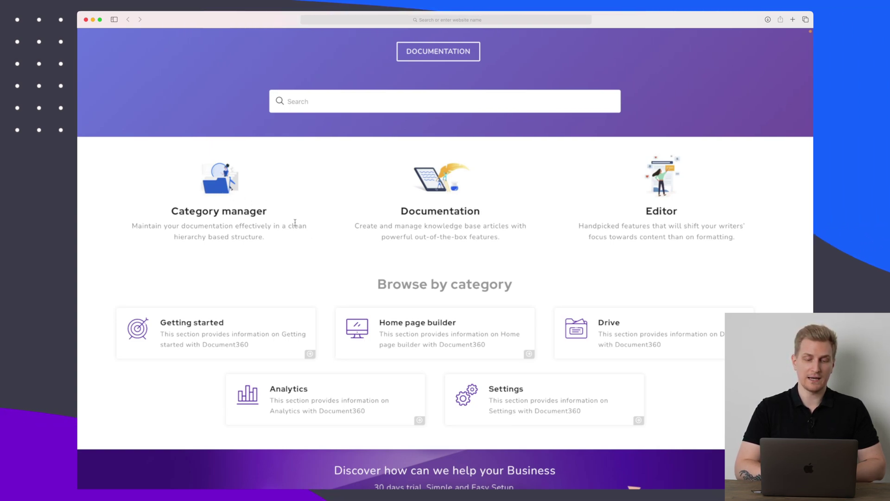
scroll(302, 273, "down", 3)
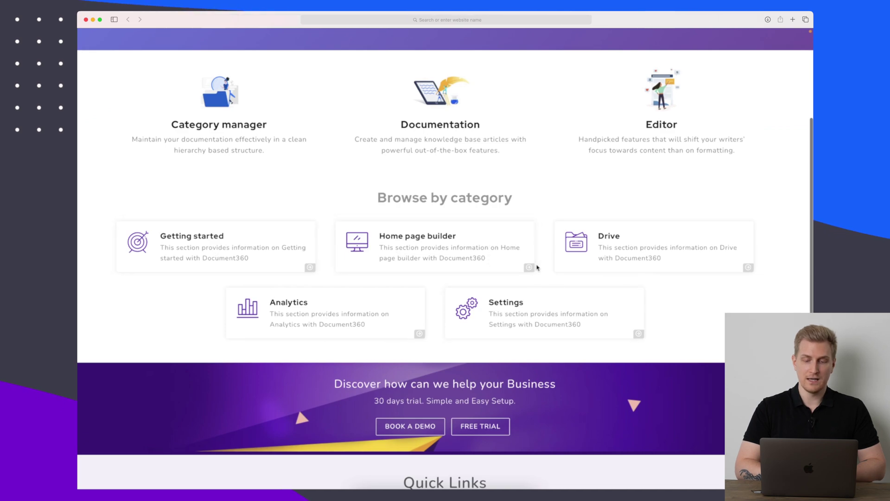
scroll(535, 264, "down", 5)
scroll(510, 264, "down", 3)
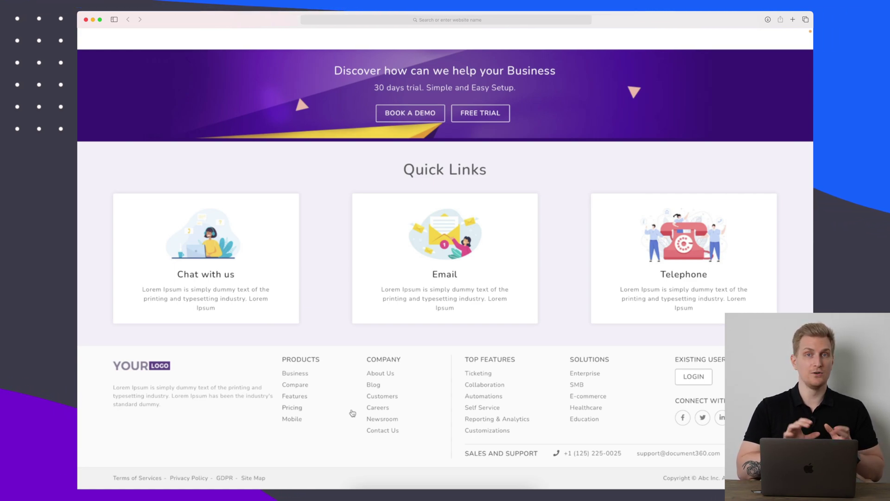
scroll(352, 412, "up", 20)
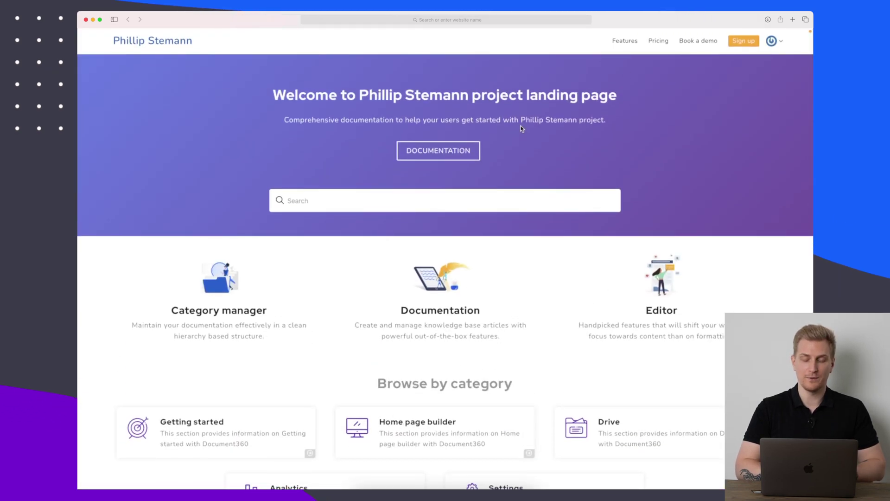
scroll(482, 268, "down", 10)
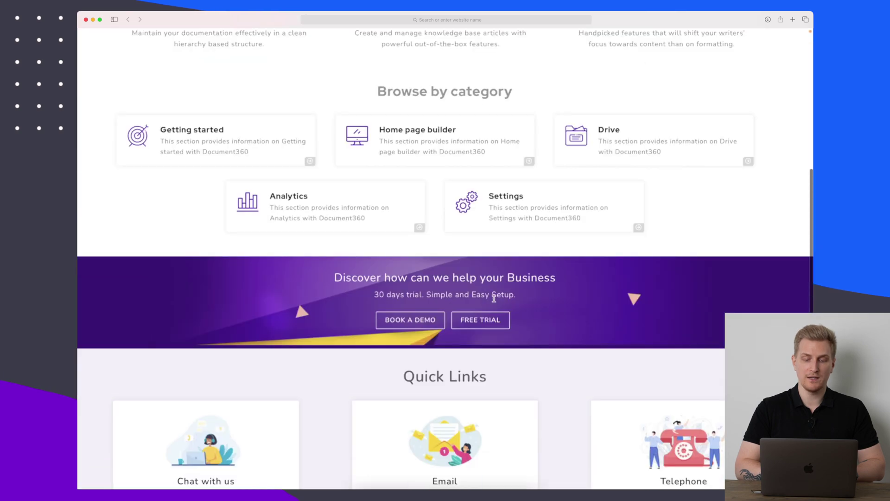
scroll(494, 298, "up", 5)
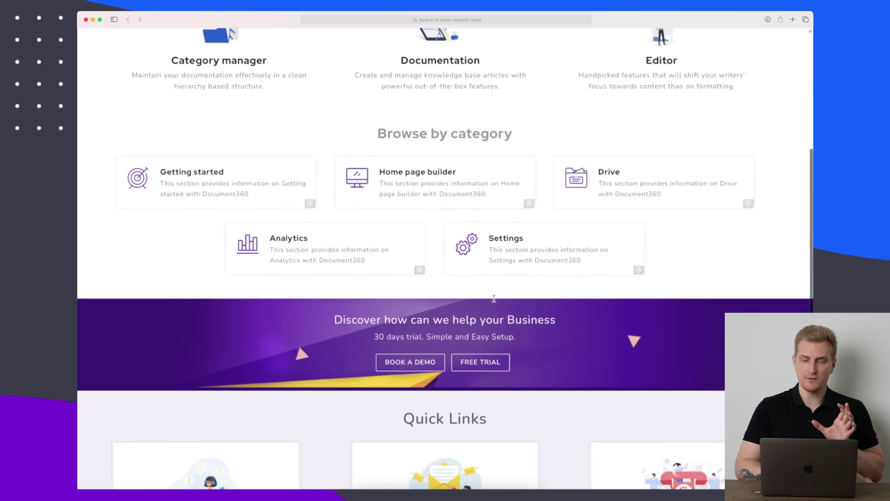
Open the Getting started category and review the article "Why did we build Document360?" down to its helpfulness rating and next-article link.
left_click(204, 179)
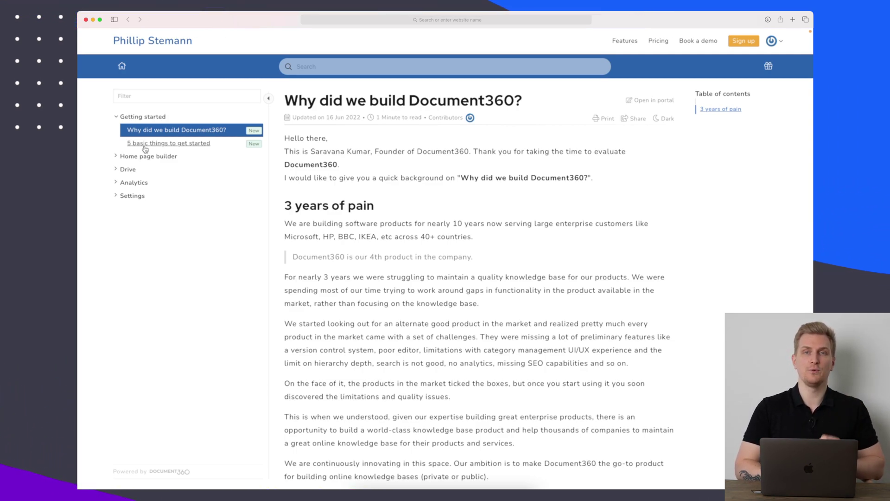
scroll(345, 221, "down", 5)
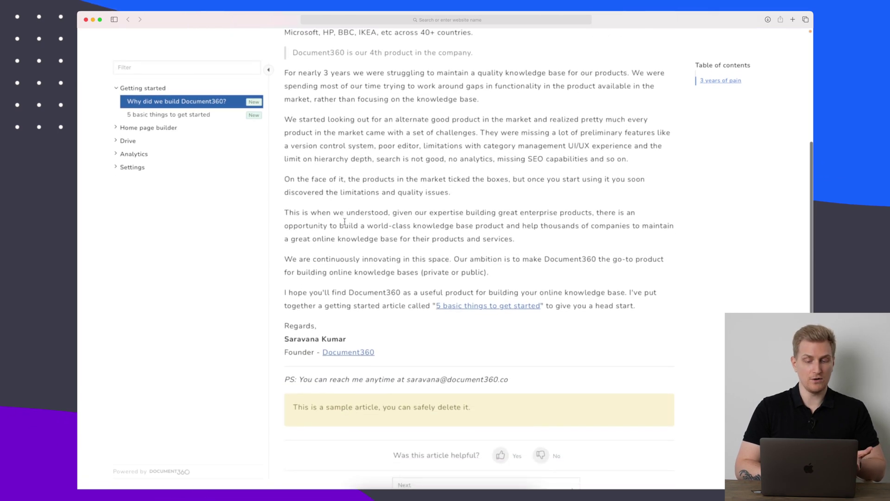
scroll(345, 221, "down", 3)
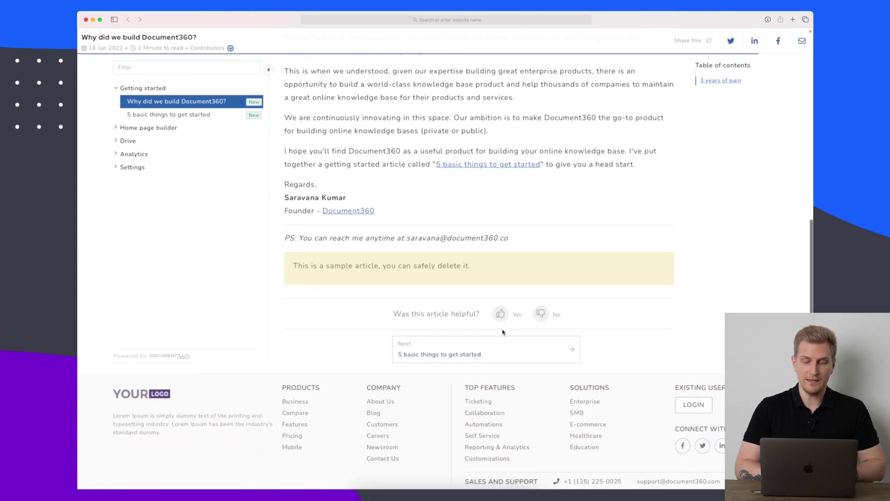
left_click(500, 315)
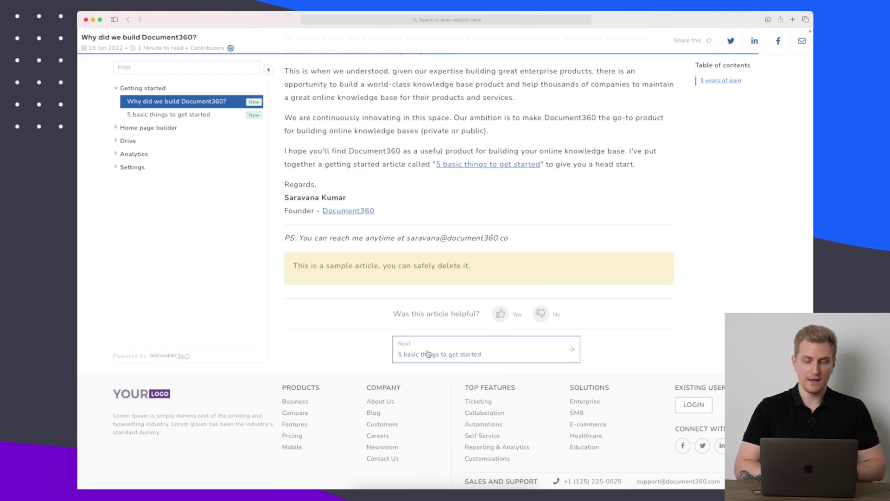
scroll(433, 351, "up", 10)
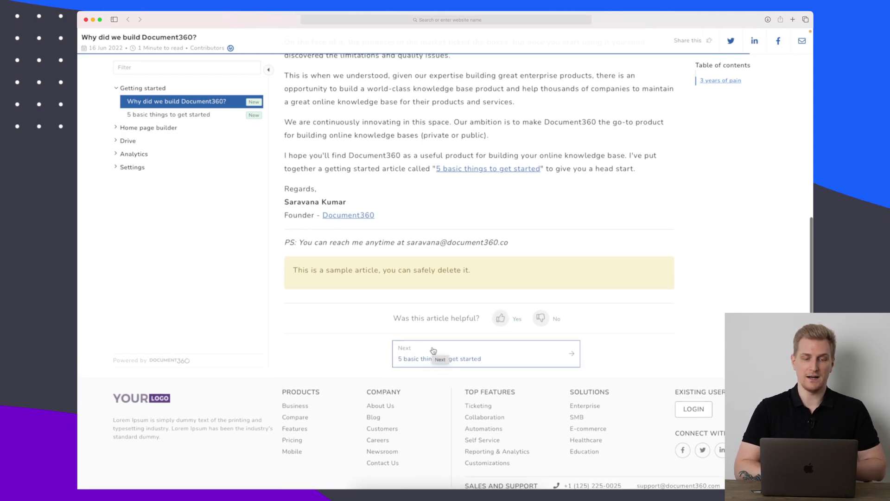